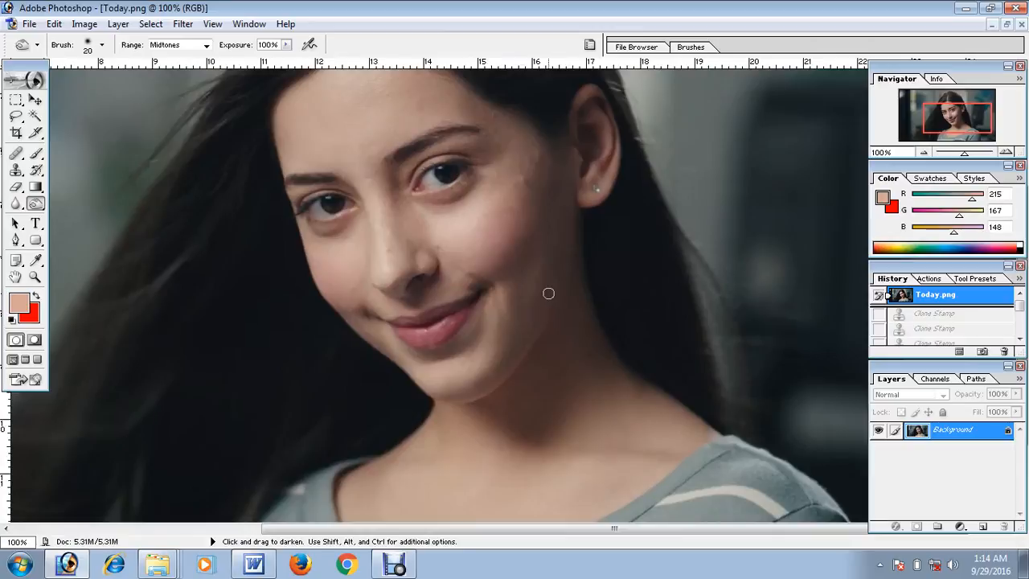
key(ctrl+minus)
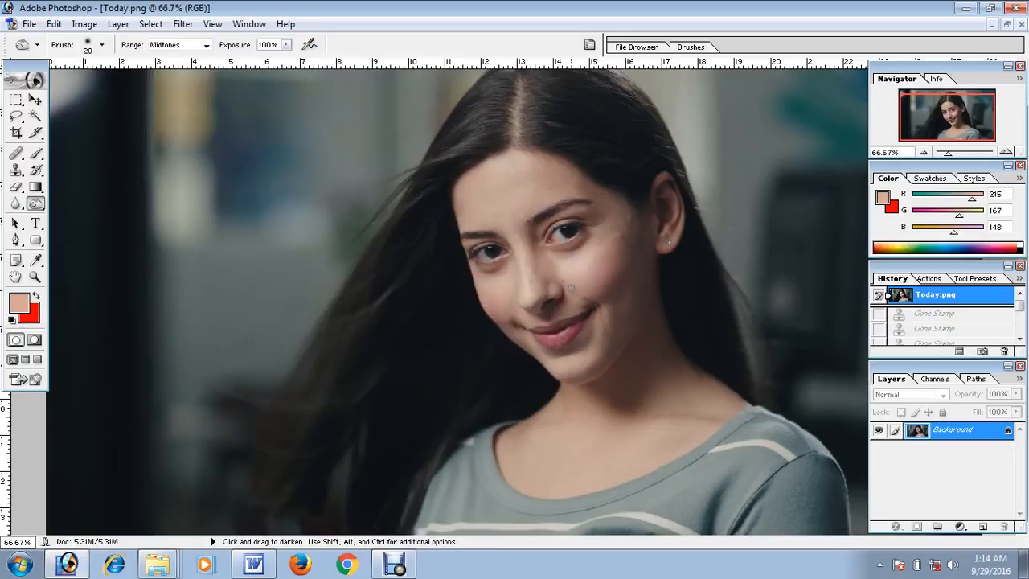
key(ctrl+plus)
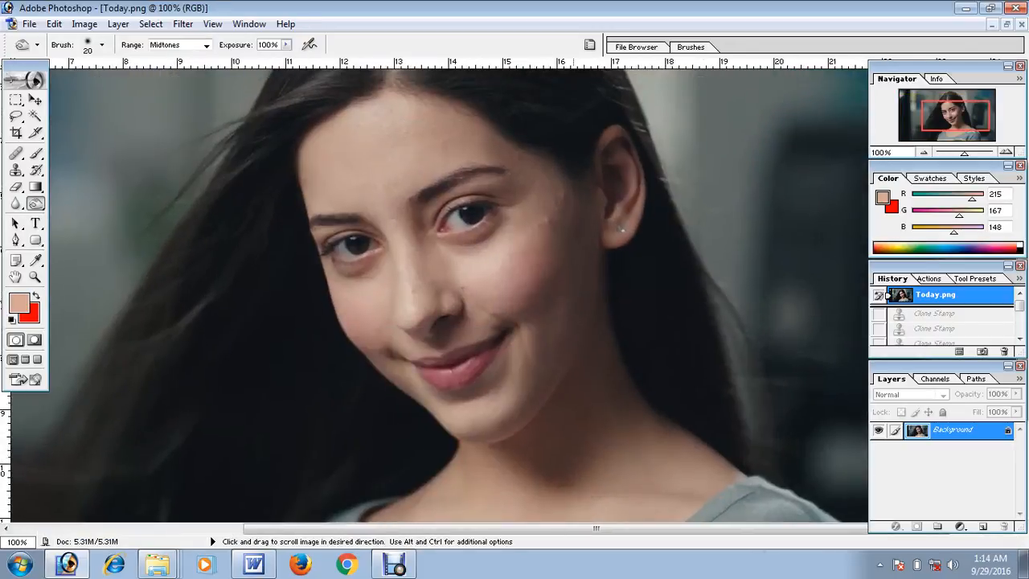
key(ctrl+plus)
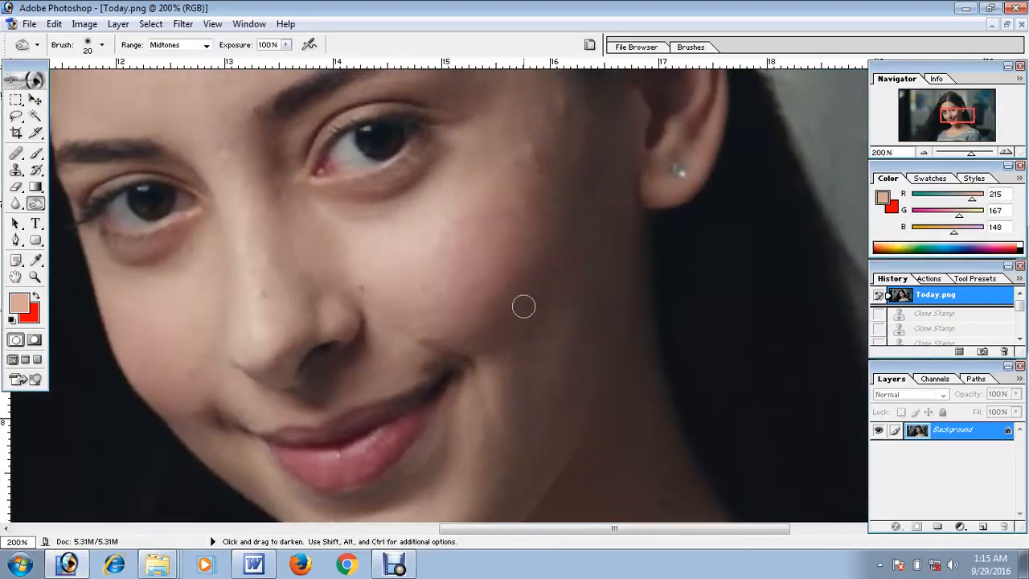
key(ctrl+minus)
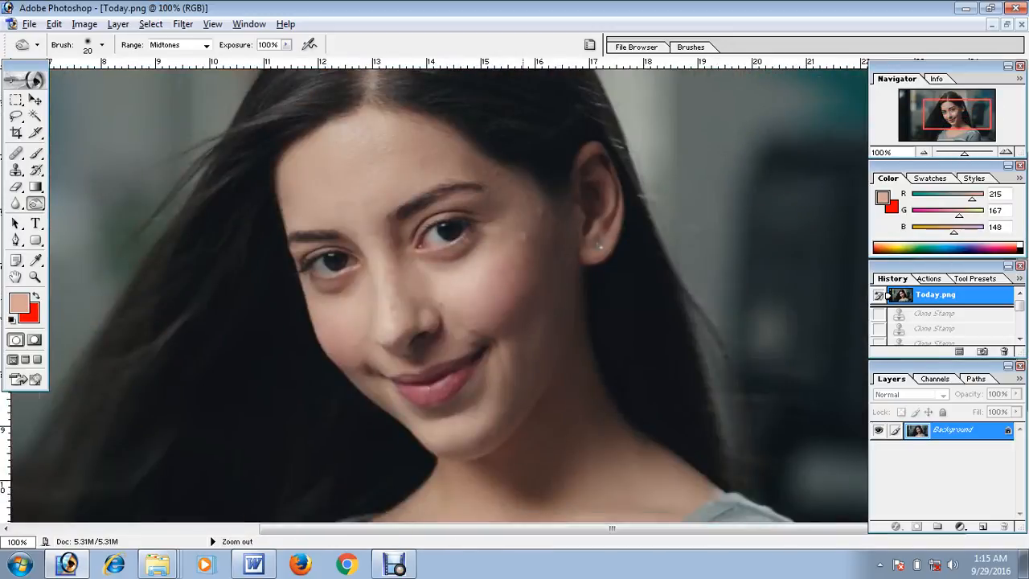
key(ctrl+minus)
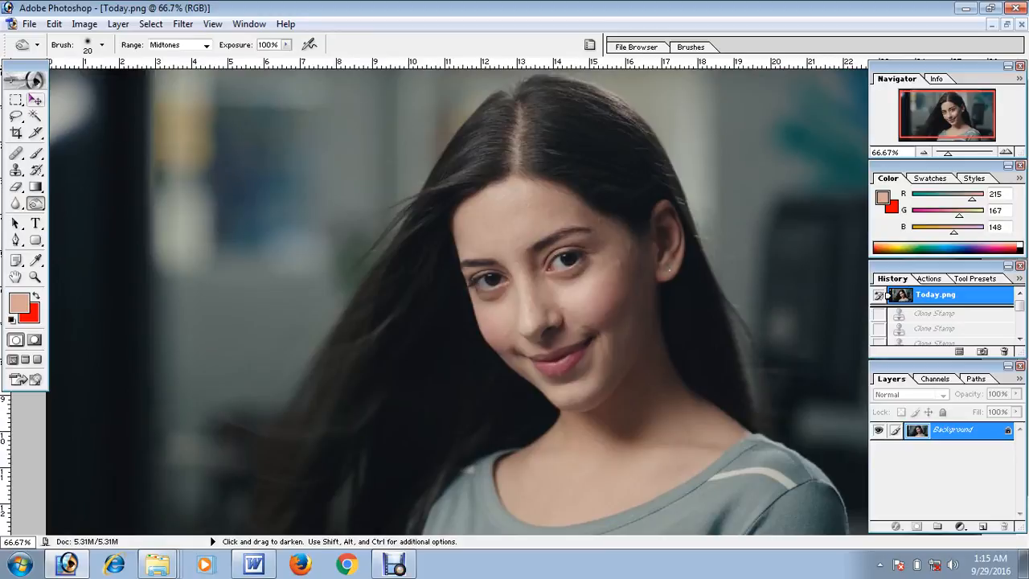
- Apply a Levels adjustment to the photo with RGB midtone input 0.76 and white input 195
click(35, 99)
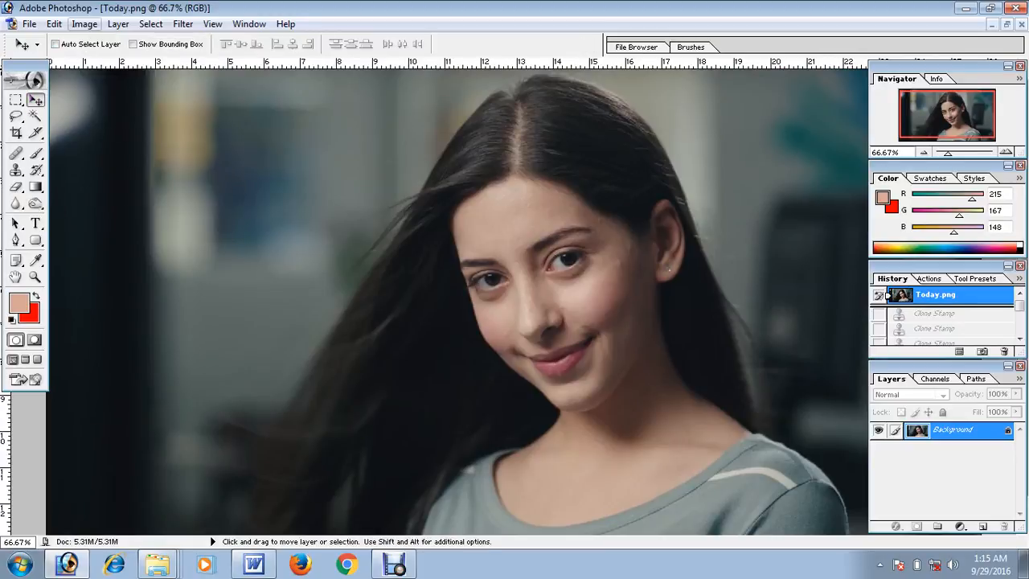
click(85, 24)
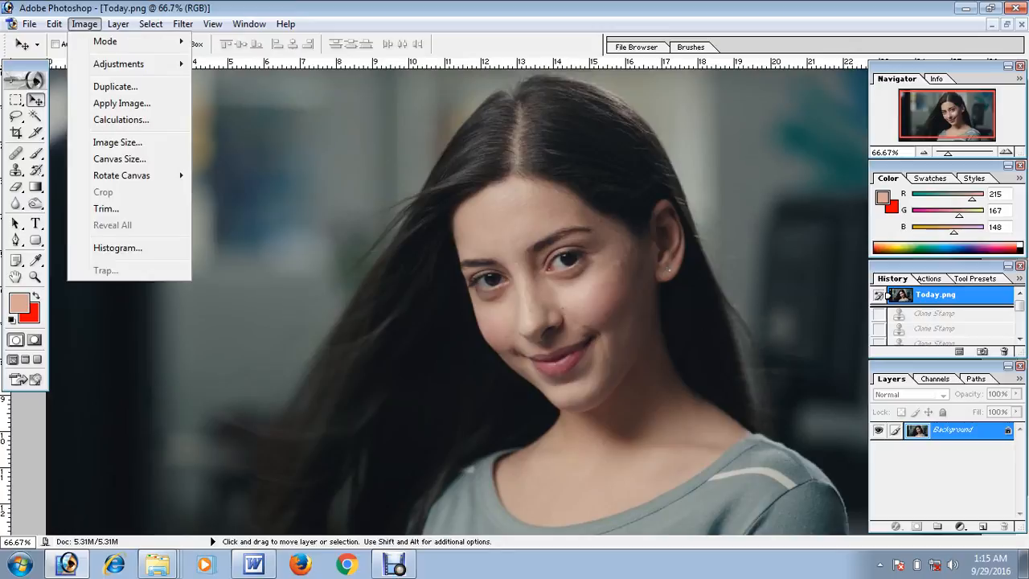
mouse_move(121, 63)
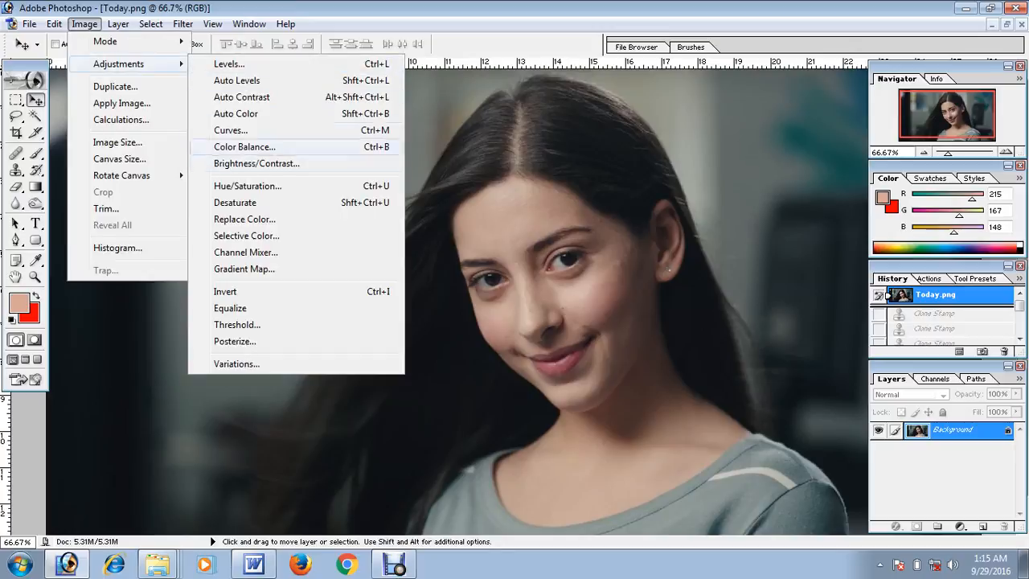
click(230, 63)
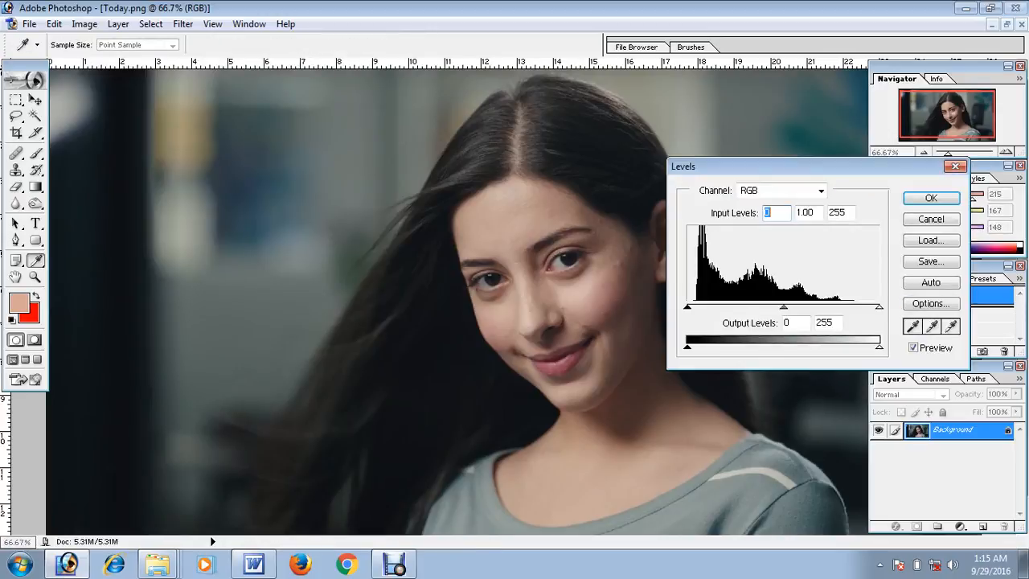
drag(878, 307, 855, 307)
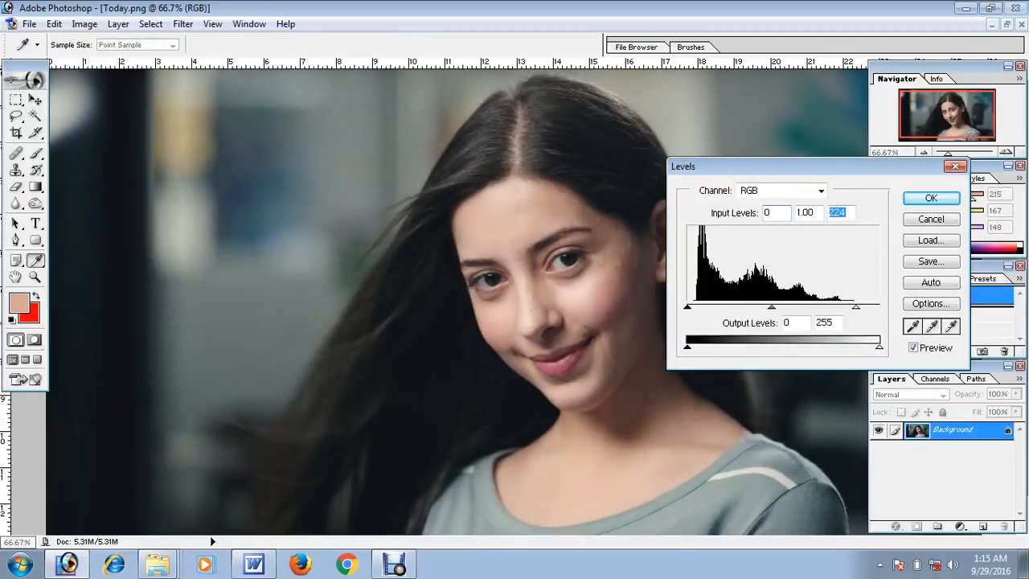
drag(774, 307, 788, 307)
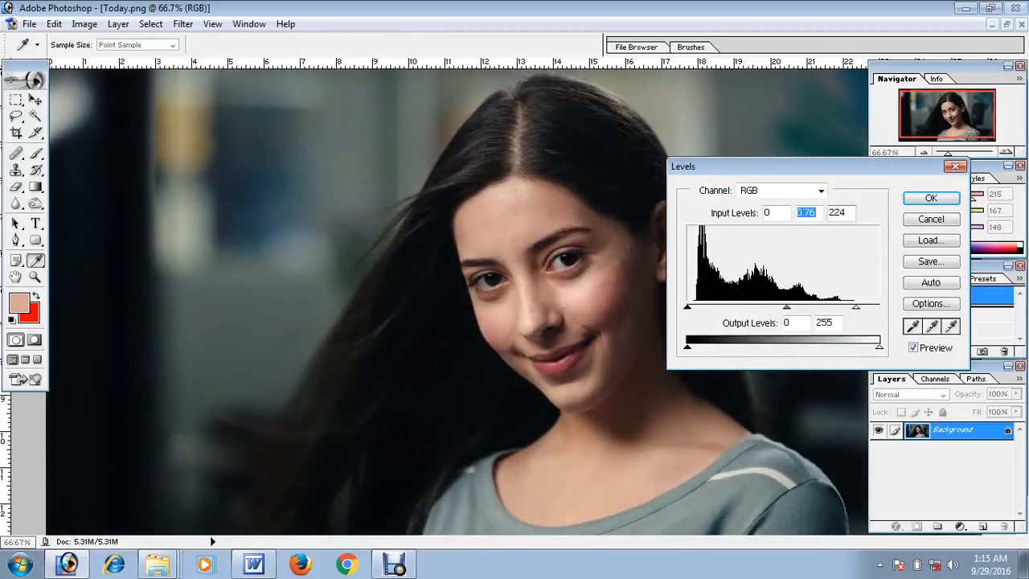
drag(855, 307, 833, 307)
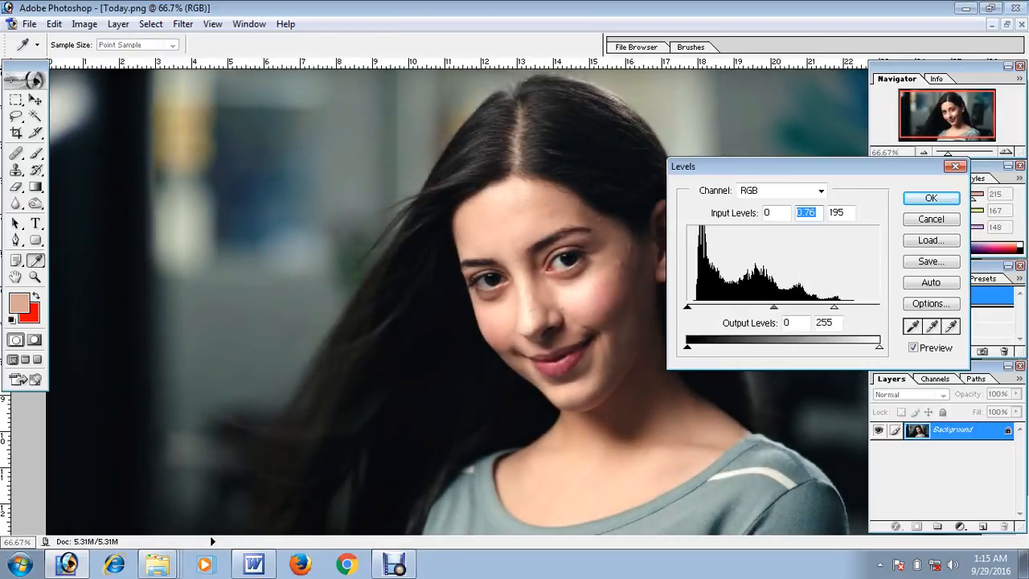
key(Return)
key(v)
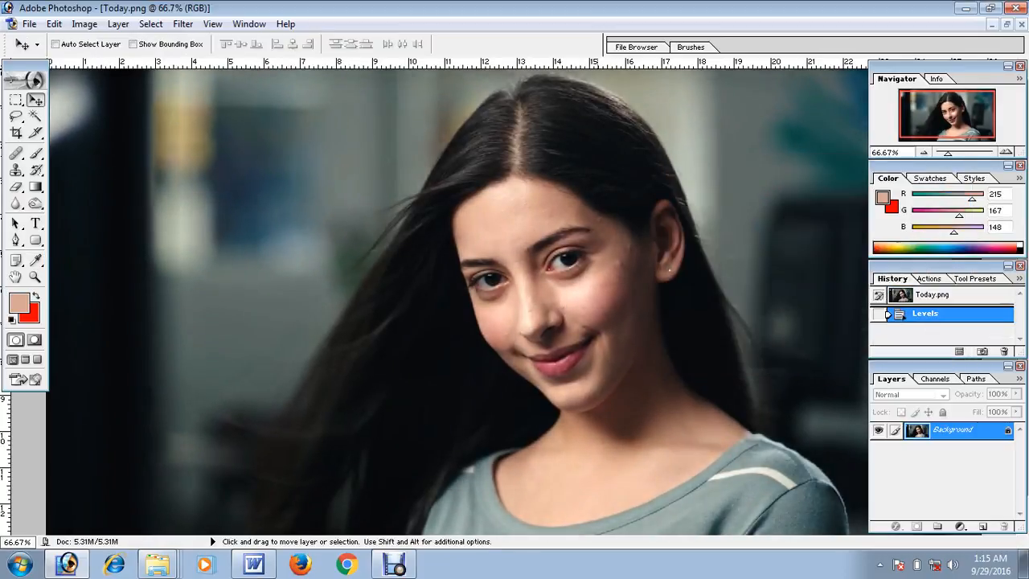
- Apply a Curves adjustment raising the RGB midpoint from input 129 to output 144 and the Red midpoint from 124 to 136
click(85, 23)
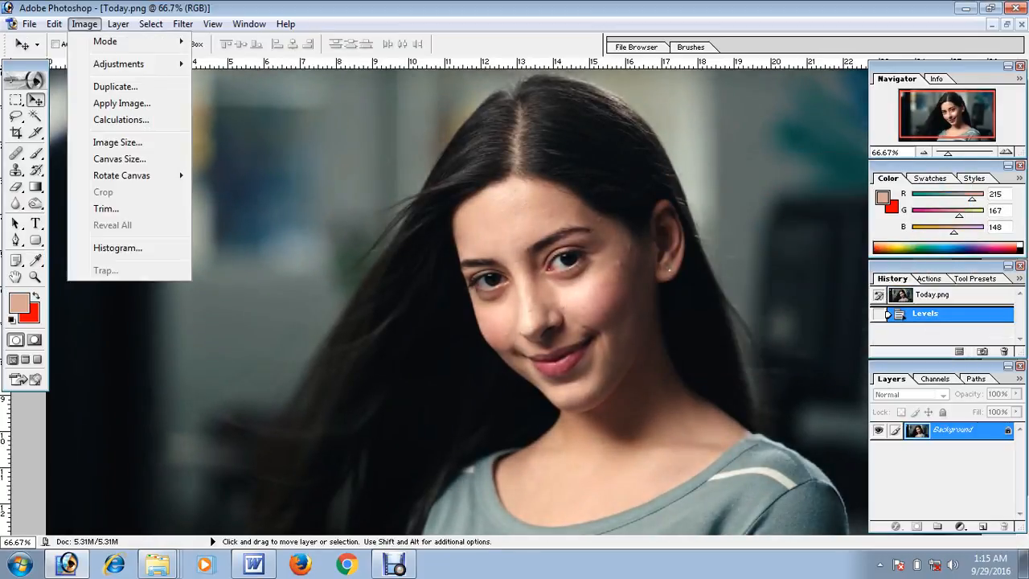
mouse_move(121, 63)
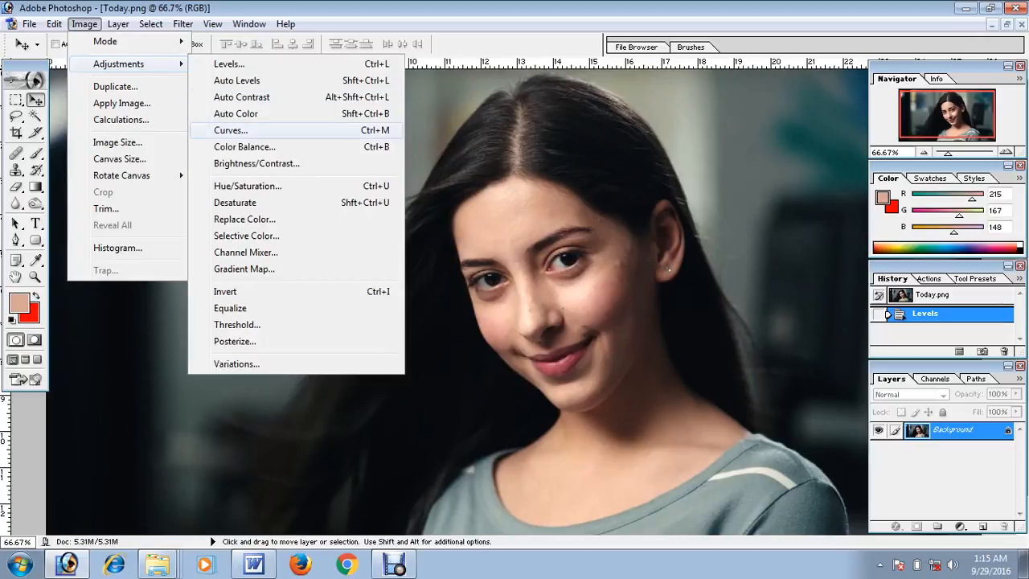
click(231, 129)
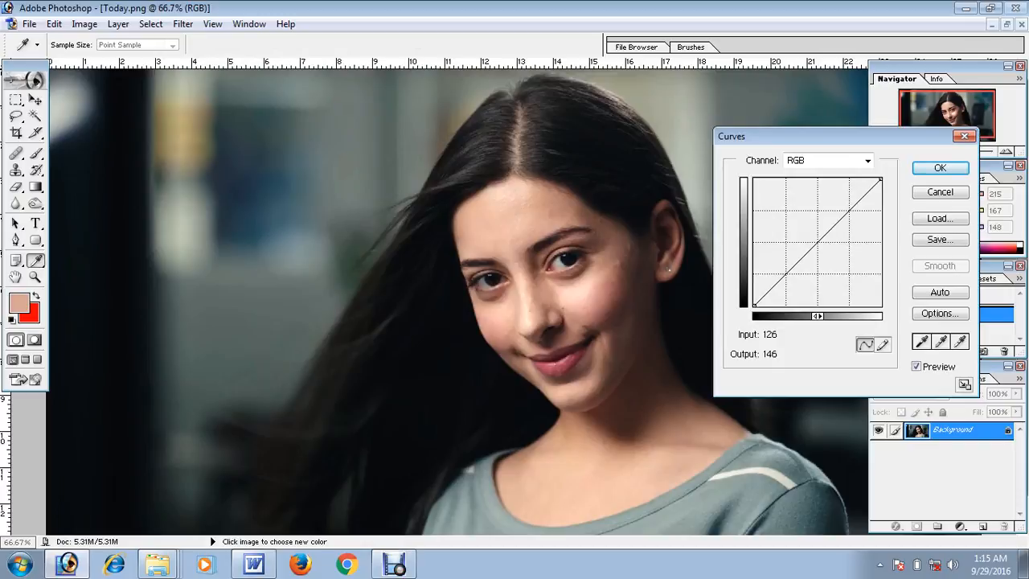
click(818, 234)
click(868, 160)
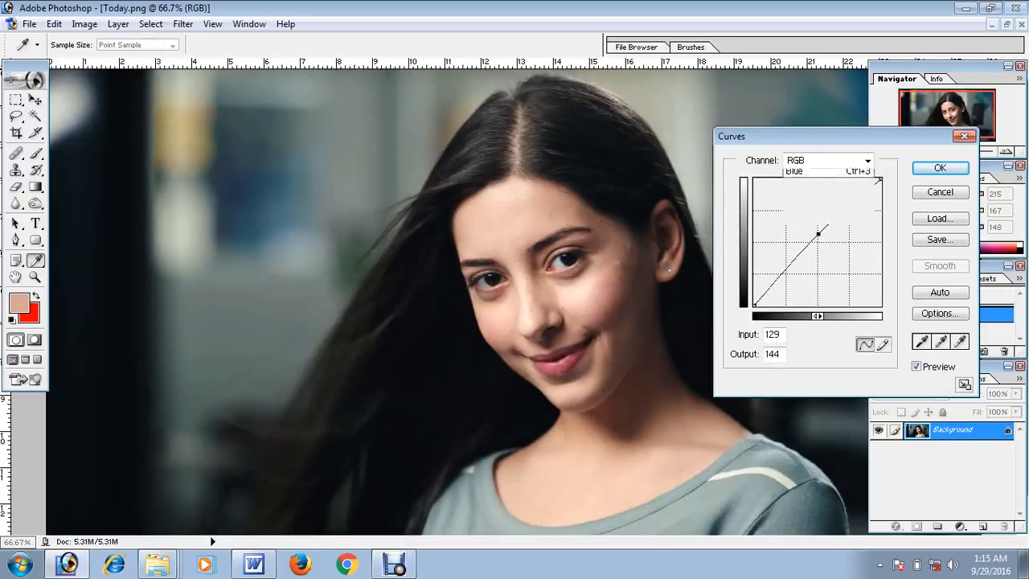
click(827, 188)
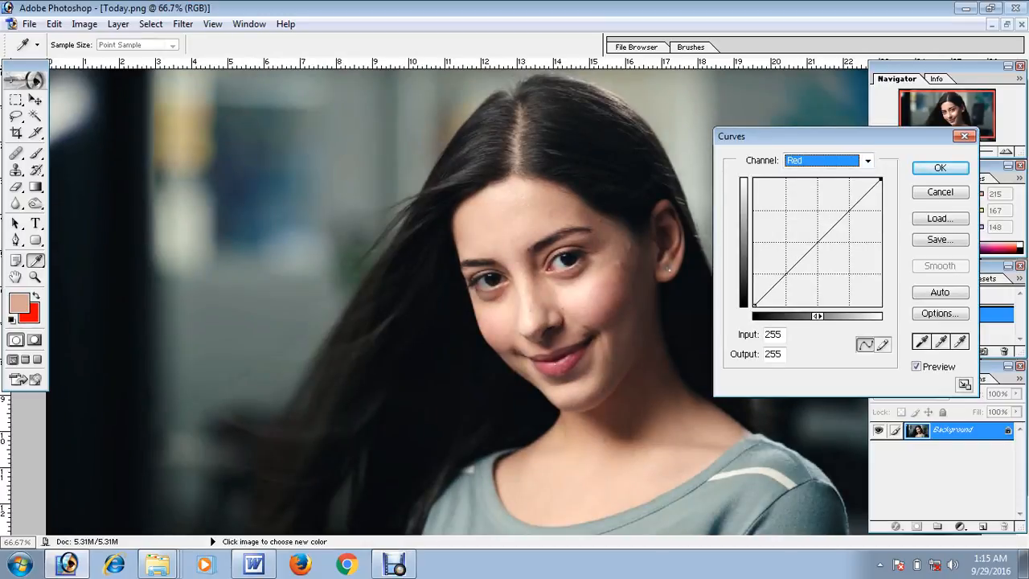
click(816, 237)
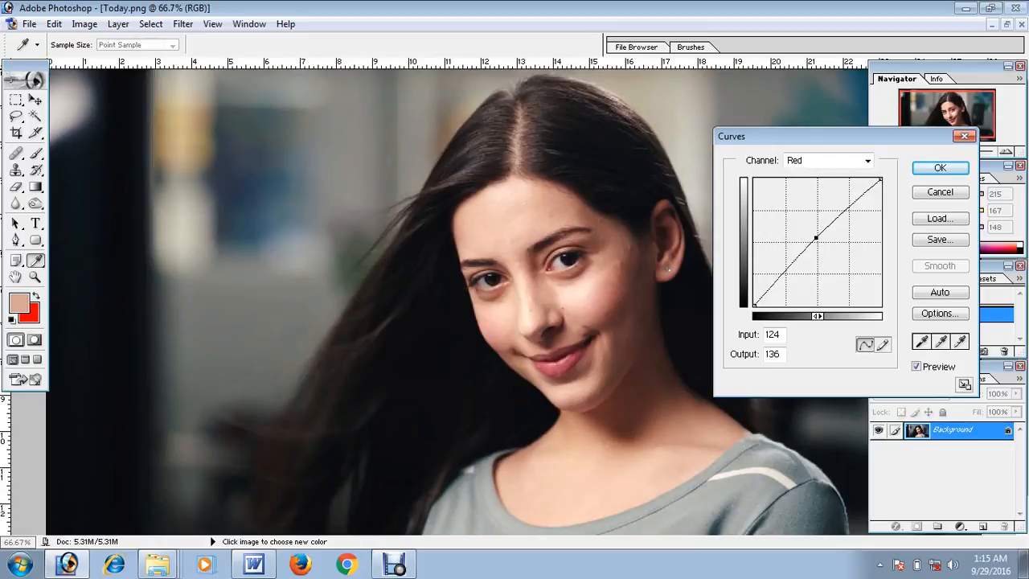
key(Return)
- Smooth the cheek on the earring side with sampled light skin tones, using the Brush tool at size 70, 34% opacity and 38% flow
ctrl+click(645, 266)
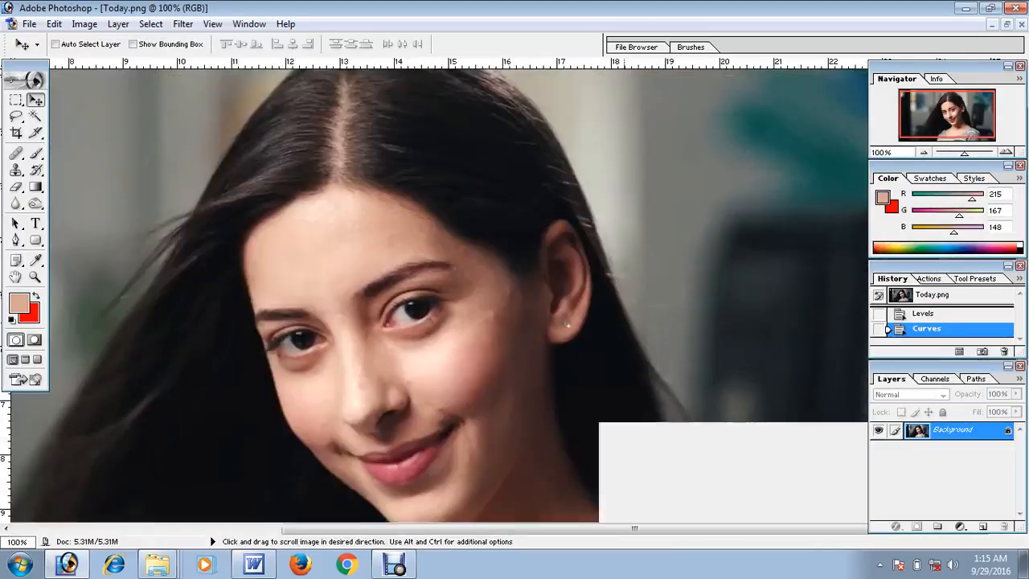
drag(514, 338, 498, 273)
ctrl+click(496, 257)
drag(431, 335, 577, 270)
ctrl+alt+click(576, 271)
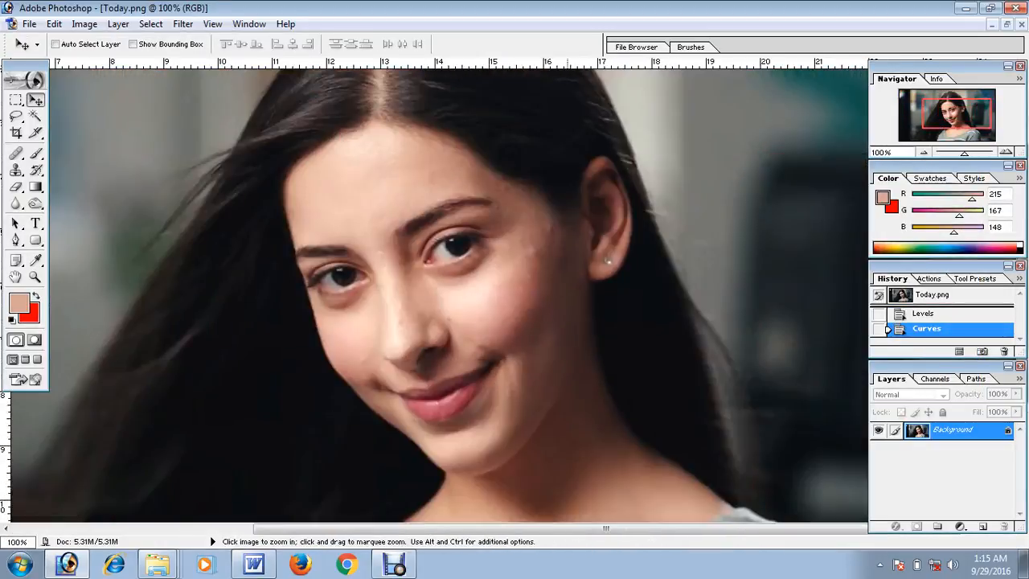
ctrl+click(526, 288)
drag(537, 311, 531, 287)
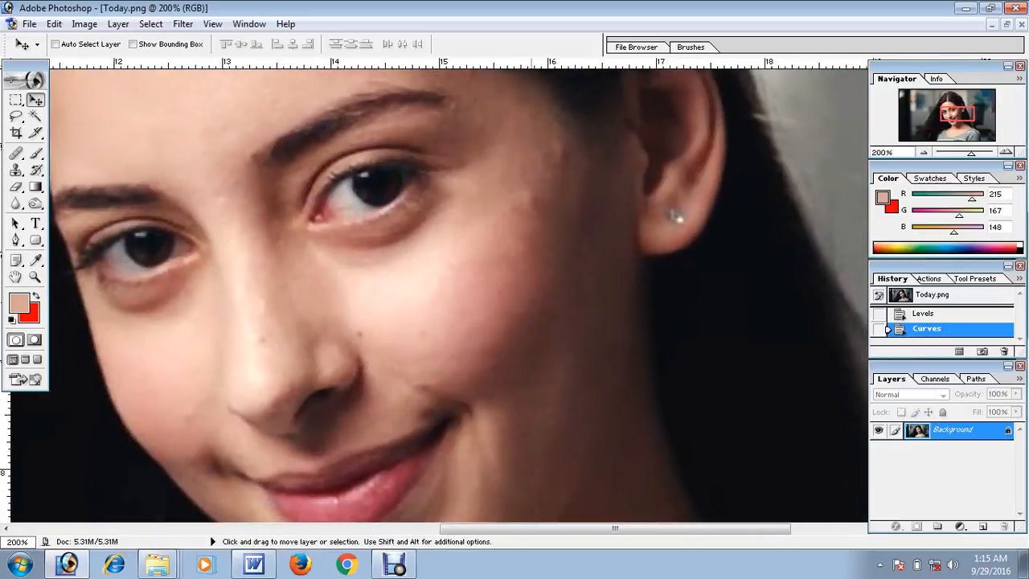
click(36, 154)
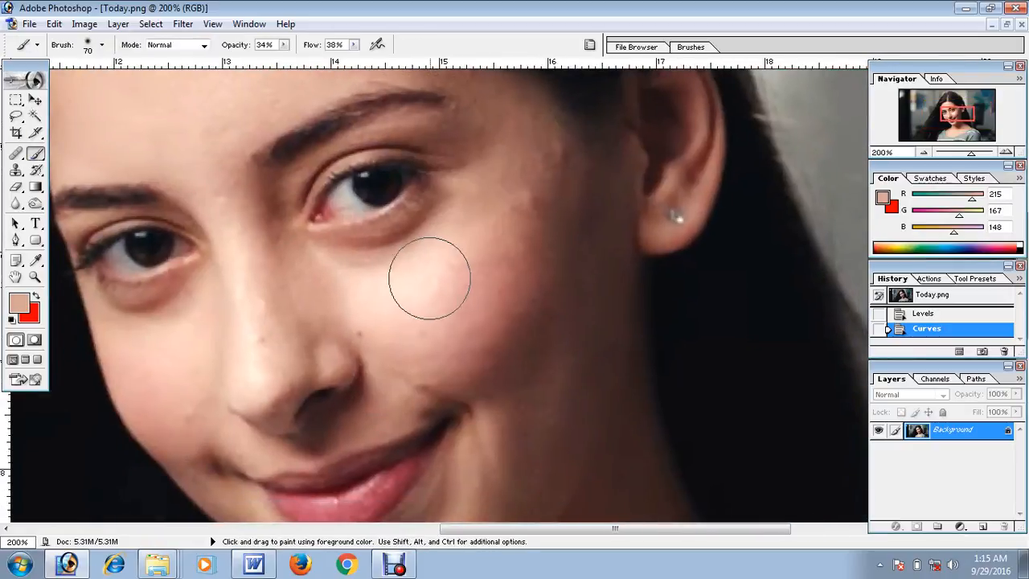
ctrl+click(491, 292)
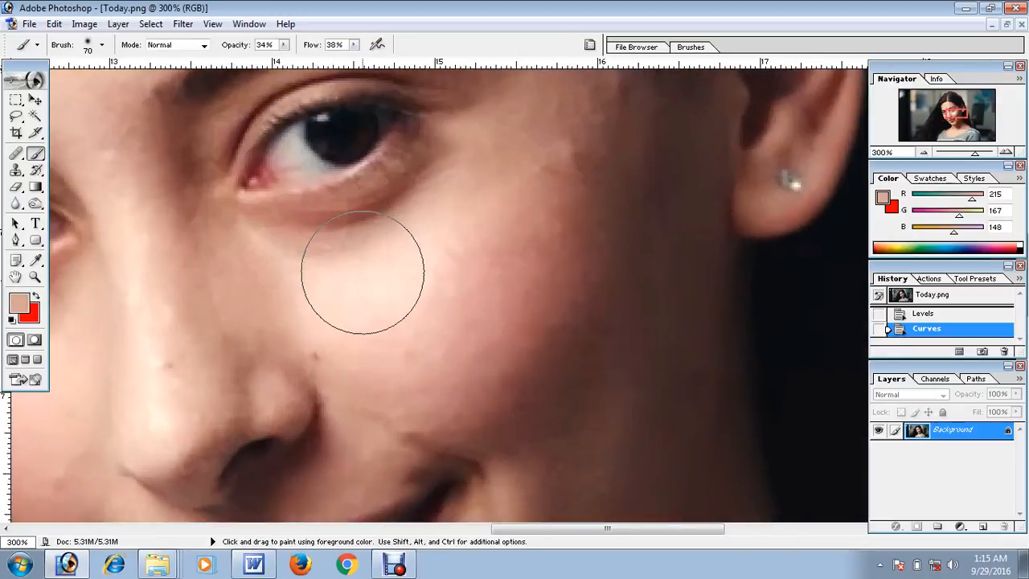
alt+click(365, 275)
drag(459, 292, 446, 291)
alt+click(392, 290)
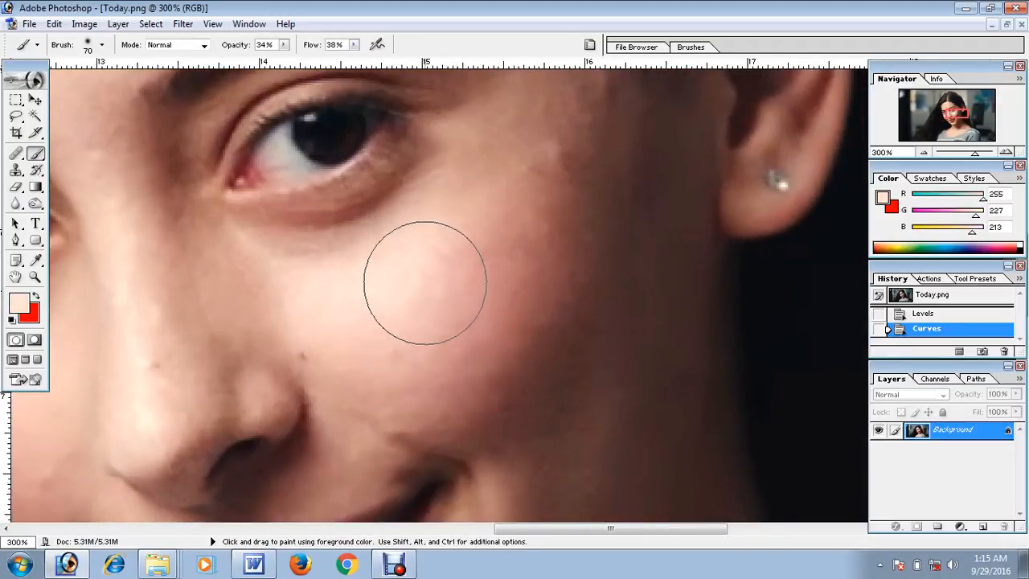
click(425, 282)
click(461, 245)
drag(493, 257, 433, 260)
click(455, 245)
- Sample a pink skin tone and brush over the outer cheek and temple between the eye corner and the earring ear
alt+click(381, 295)
drag(461, 213, 404, 259)
click(466, 181)
drag(423, 174, 434, 237)
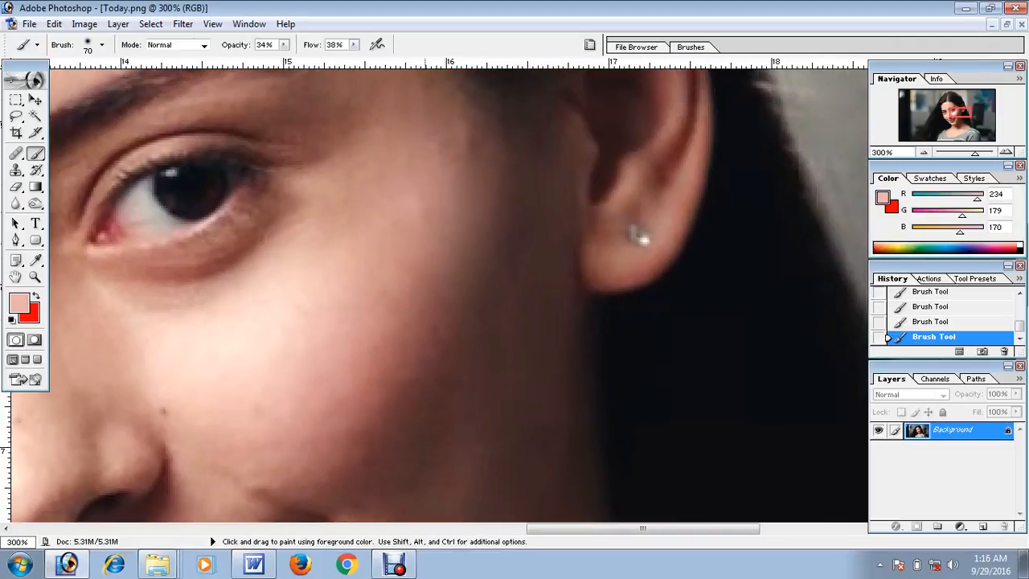
mouse_move(418, 282)
mouse_down()
mouse_move(427, 202)
mouse_move(388, 306)
mouse_move(405, 284)
mouse_up()
mouse_move(484, 239)
mouse_down()
mouse_move(503, 161)
mouse_move(506, 270)
mouse_up()
- Paint over the lower cheek down towards the jaw with the pink skin tone and a size 80 brush
drag(426, 204, 434, 174)
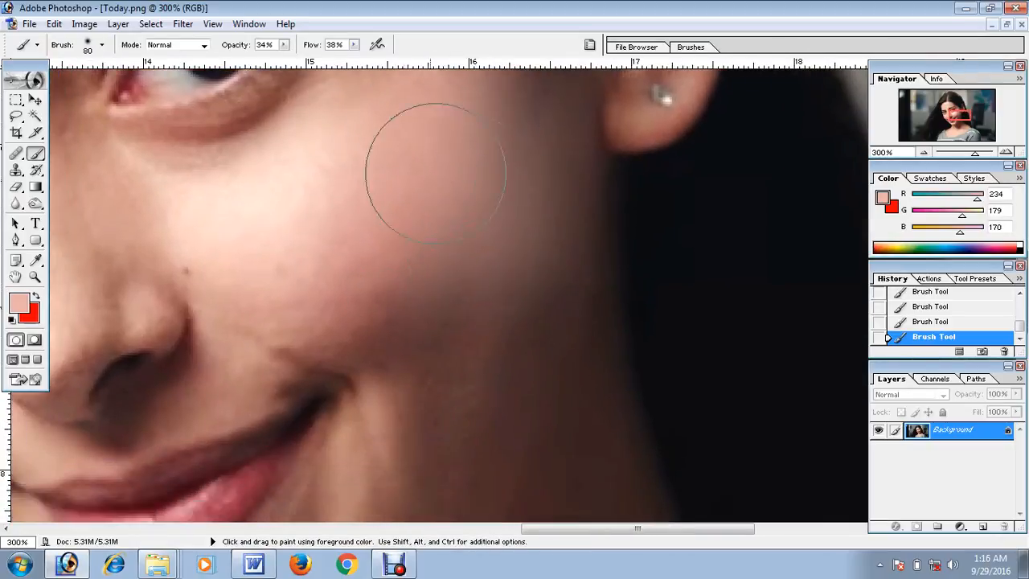
drag(422, 233, 322, 286)
mouse_move(365, 230)
mouse_down()
mouse_move(354, 163)
mouse_move(401, 365)
mouse_up()
drag(431, 231, 434, 354)
drag(394, 193, 445, 218)
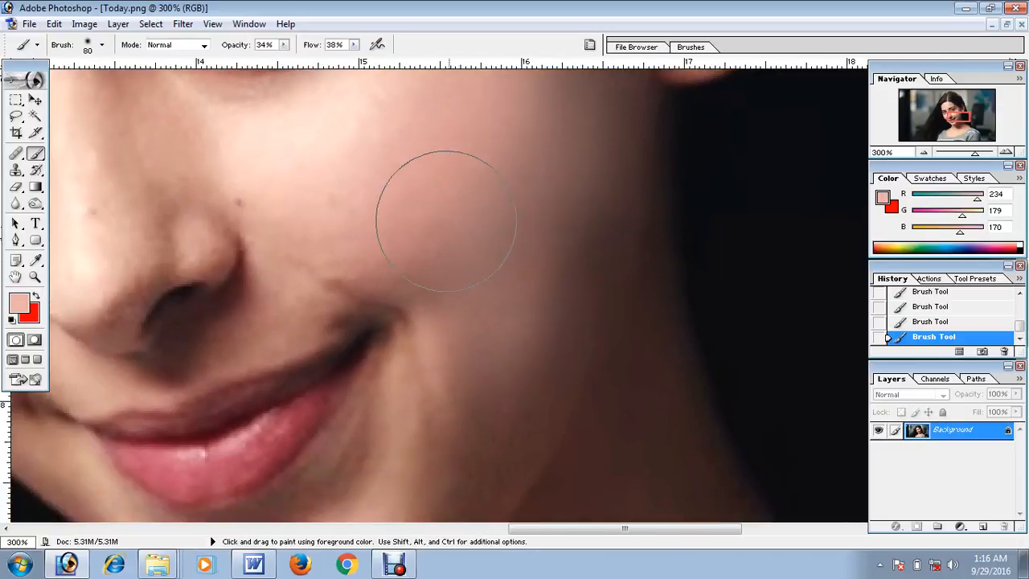
- Resample skin tones and blend the cheek between the nose and the mouth corner with a size 60 brush
alt+click(312, 206)
mouse_move(313, 206)
mouse_down()
mouse_move(436, 221)
mouse_move(340, 230)
mouse_move(365, 237)
mouse_move(338, 184)
mouse_move(411, 153)
mouse_move(338, 168)
mouse_up()
alt+click(453, 221)
alt+click(347, 234)
drag(422, 194, 439, 200)
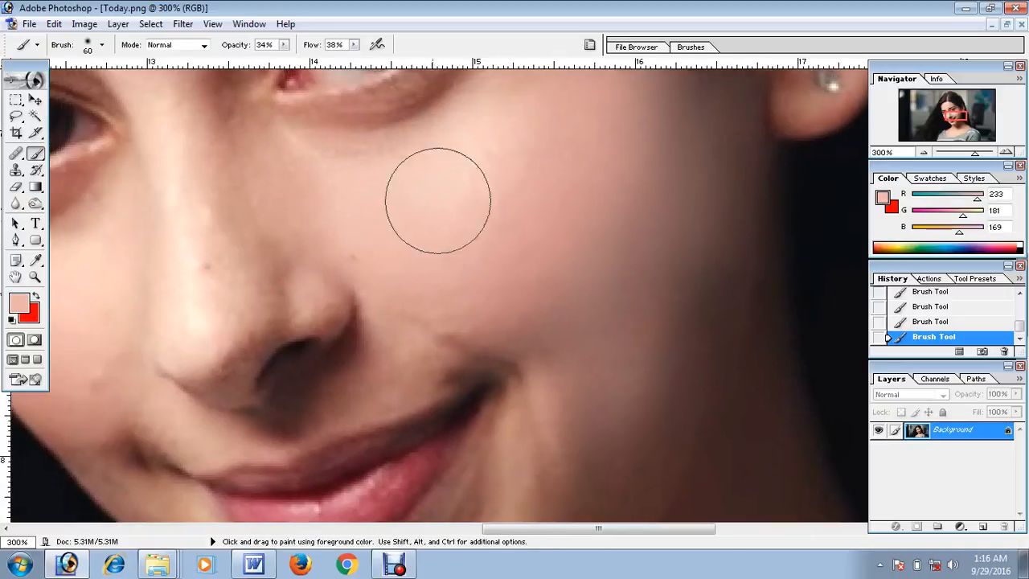
- Brush the sampled skin tone over the side and tip of the nose down to the nostril
mouse_move(218, 144)
mouse_down()
mouse_move(204, 250)
mouse_move(268, 294)
mouse_move(257, 281)
mouse_up()
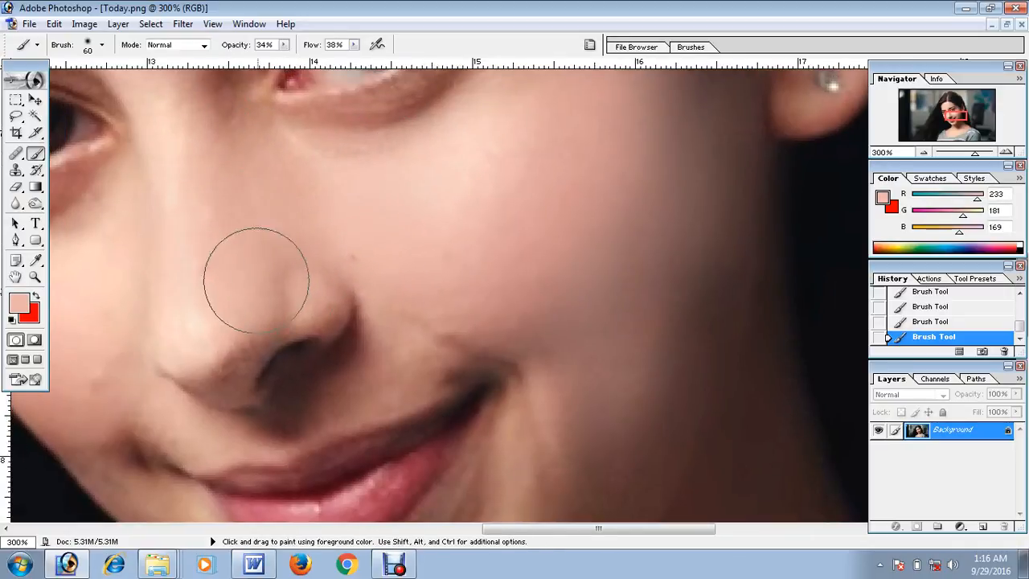
mouse_move(237, 338)
mouse_down()
mouse_move(257, 298)
mouse_move(273, 306)
mouse_up()
drag(535, 232, 493, 195)
drag(441, 237, 420, 280)
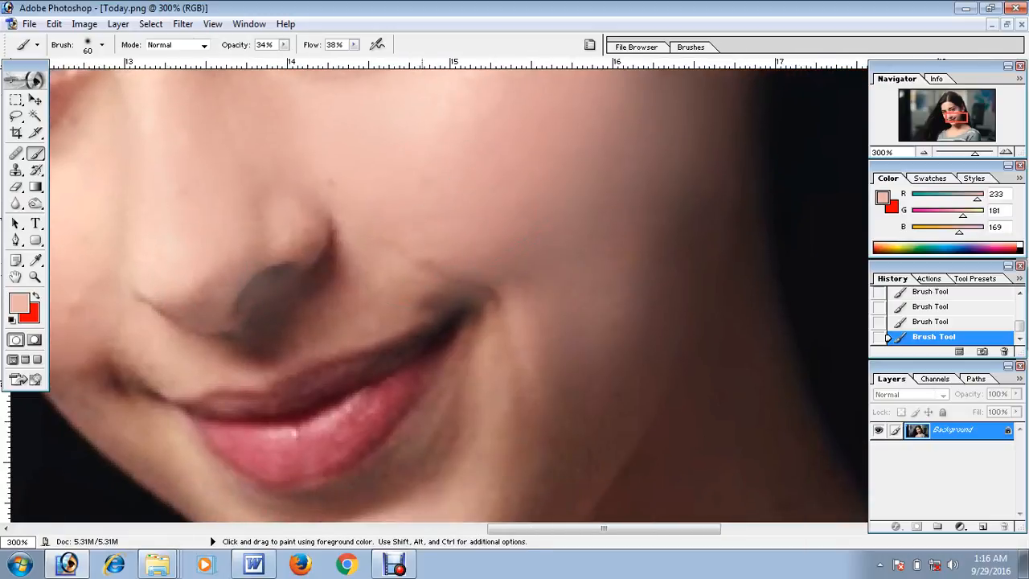
- Smooth the cheek crease above the mouth corner on the earring side with sampled skin tones
drag(500, 219, 452, 215)
mouse_move(454, 278)
mouse_down()
mouse_move(476, 345)
mouse_move(474, 273)
mouse_up()
mouse_move(557, 178)
mouse_down()
mouse_move(551, 218)
mouse_move(473, 343)
mouse_move(469, 245)
mouse_up()
alt+click(384, 347)
drag(483, 338, 487, 249)
- Sample nearby skin tones and paint over the skin folds beside the mouth corner and along the chin
alt+click(404, 392)
mouse_move(450, 374)
mouse_down()
mouse_move(547, 229)
mouse_move(394, 407)
mouse_move(462, 350)
mouse_up()
alt+click(491, 257)
drag(475, 273, 408, 341)
drag(568, 287, 508, 374)
mouse_move(359, 348)
mouse_down()
mouse_move(396, 379)
mouse_move(452, 380)
mouse_up()
- Sample a light skin tone from the opposite cheek and brush it smooth between the eye and the nose
drag(189, 131, 271, 302)
alt+click(271, 303)
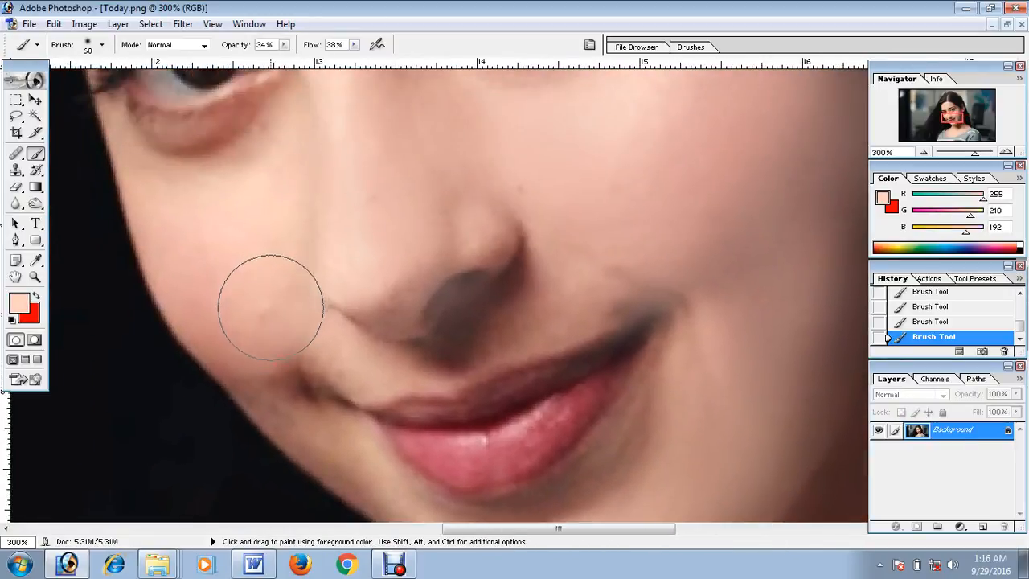
drag(277, 173, 273, 221)
drag(311, 176, 258, 228)
- Sample the nose's skin tone and paint along the nose bridge up to between the eyes
alt+click(328, 228)
drag(329, 227, 355, 274)
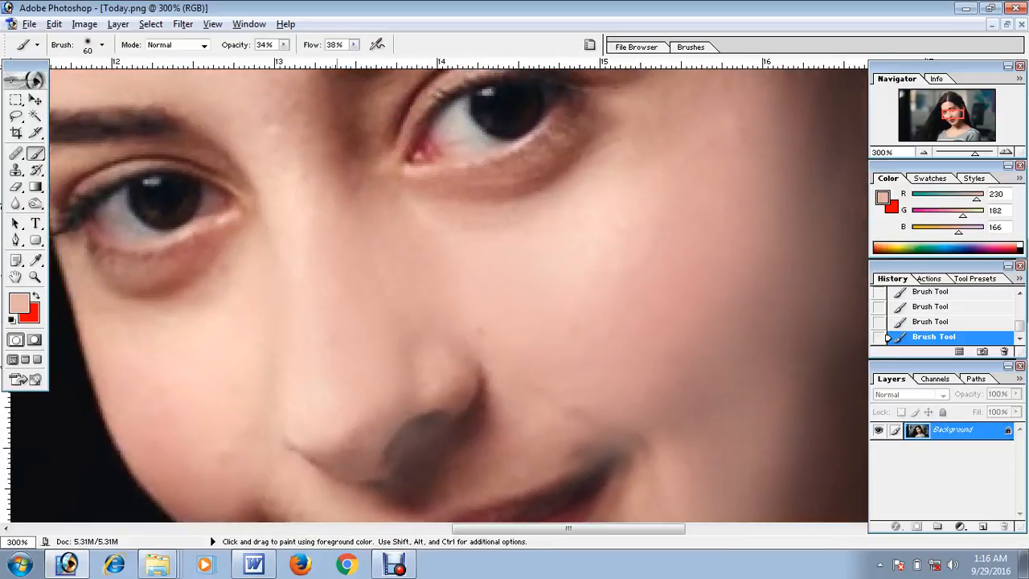
drag(324, 195, 366, 303)
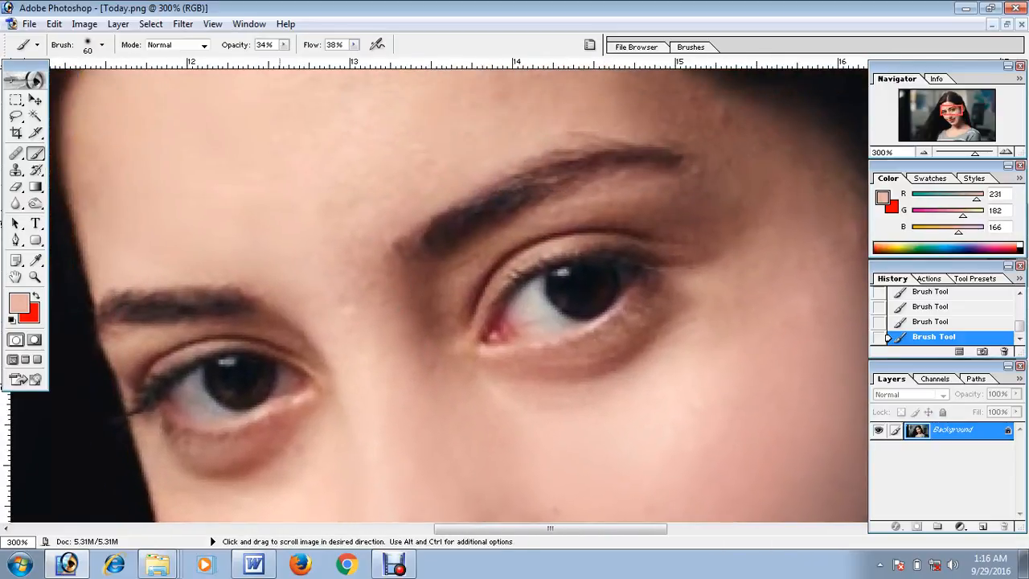
- Sample the forehead's light skin tones and paint over the uneven skin above the inner end of the earring-side eyebrow
alt+click(282, 191)
drag(400, 151, 294, 225)
alt+click(363, 167)
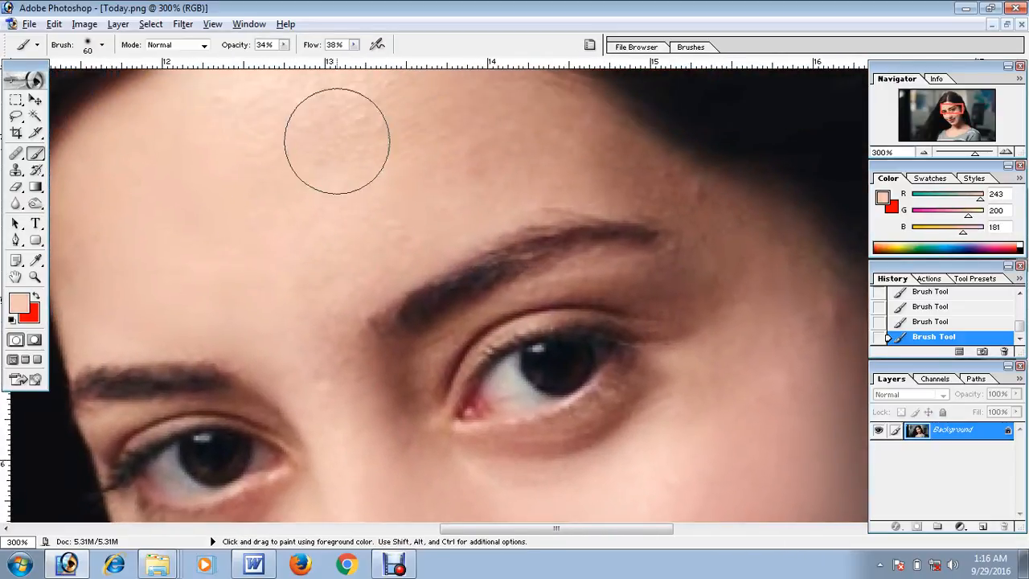
drag(338, 142, 365, 187)
alt+click(297, 198)
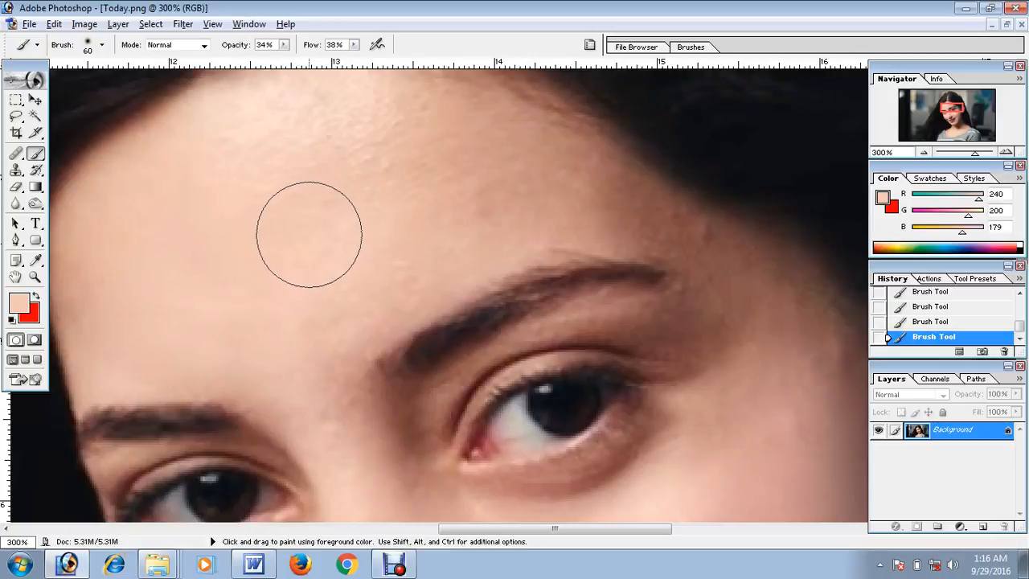
- Use the Clone Stamp to cover the shiny, rough texture at the middle of the forehead with nearby smooth skin
key(s)
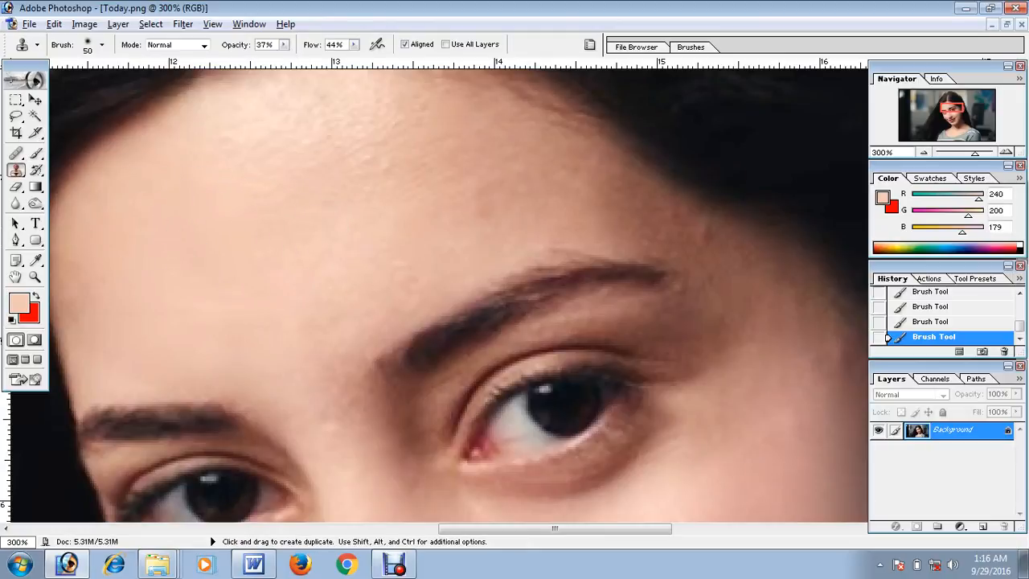
drag(254, 241, 264, 235)
alt+click(260, 235)
click(354, 203)
click(385, 156)
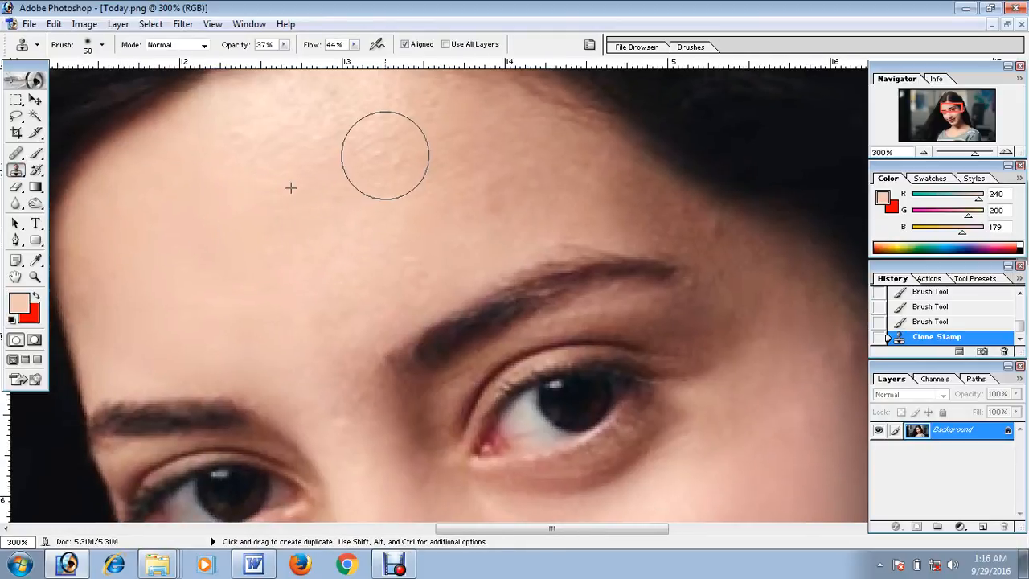
scroll(386, 156, up, 1)
click(312, 239)
click(385, 148)
scroll(346, 152, up, 1)
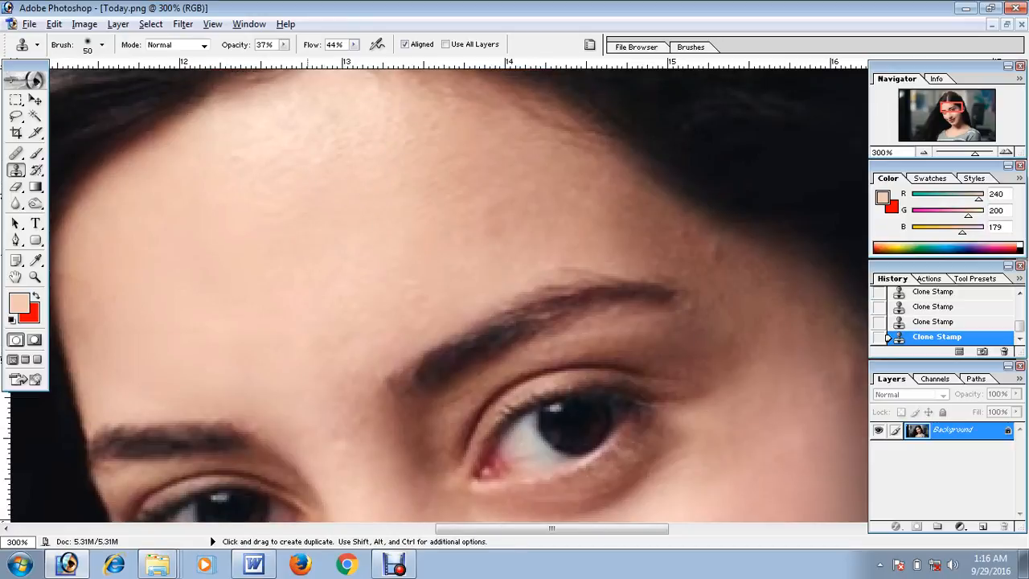
- Clone newly sampled skin over the remaining texture in the central forehead
ctrl+click(316, 213)
mouse_move(498, 308)
mouse_down()
mouse_move(363, 244)
mouse_move(324, 211)
mouse_up()
key(alt)
mouse_move(372, 168)
mouse_down()
mouse_move(413, 170)
mouse_move(415, 147)
mouse_up()
alt+click(390, 229)
mouse_move(450, 222)
mouse_down()
mouse_move(433, 201)
mouse_move(490, 241)
mouse_move(537, 240)
mouse_move(452, 192)
mouse_up()
alt+click(439, 213)
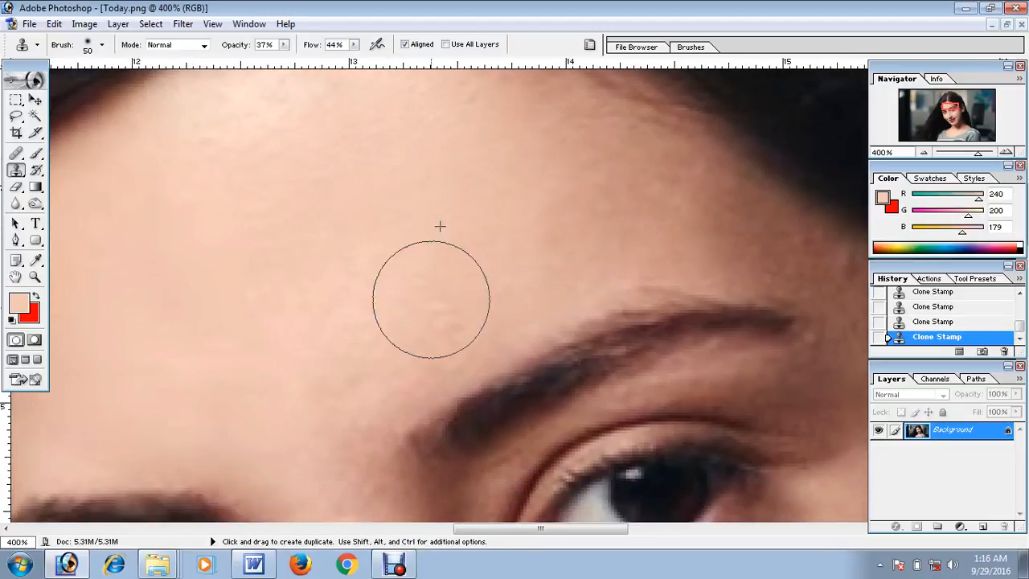
- Resample smooth skin and clone it over the lower forehead just above the inner end of the earring-side eyebrow
mouse_move(431, 299)
mouse_down()
mouse_move(444, 216)
mouse_move(443, 247)
mouse_up()
alt+click(458, 179)
drag(446, 208, 455, 204)
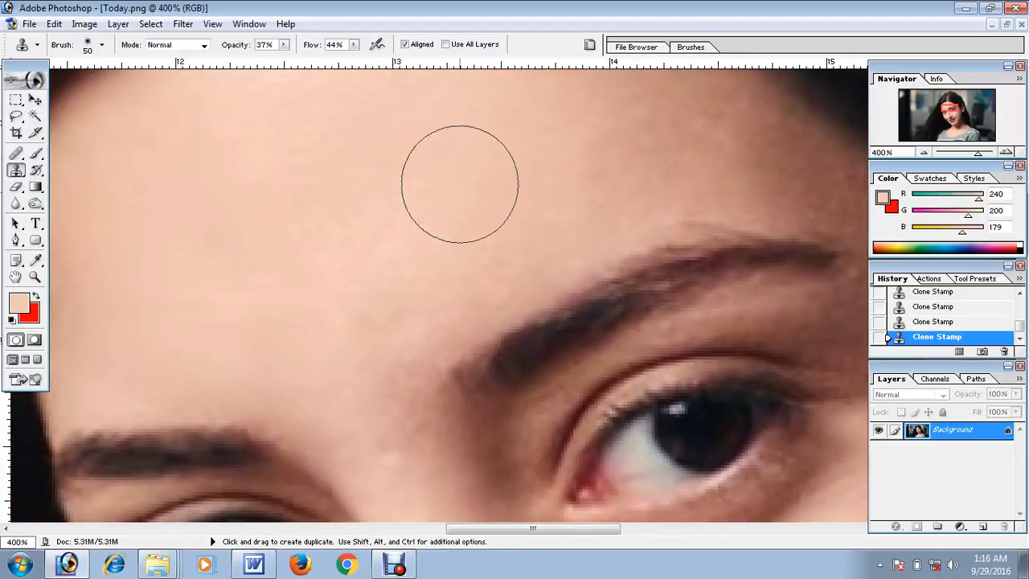
drag(408, 291, 418, 424)
alt+click(394, 350)
drag(344, 258, 353, 260)
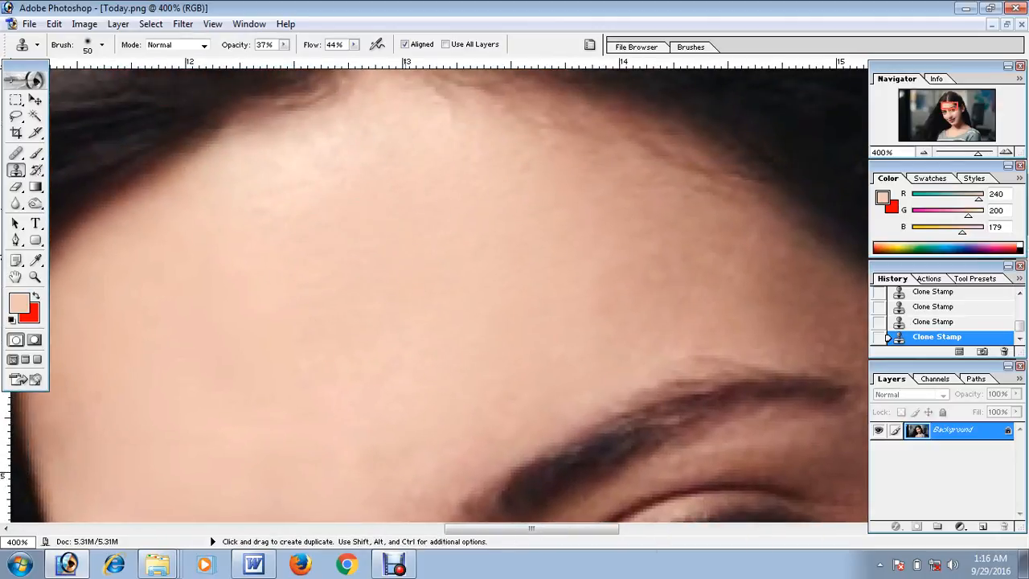
- Clone smooth skin over the bright patch on the upper forehead below the hairline
mouse_move(386, 203)
mouse_down()
mouse_move(298, 191)
mouse_move(322, 217)
mouse_up()
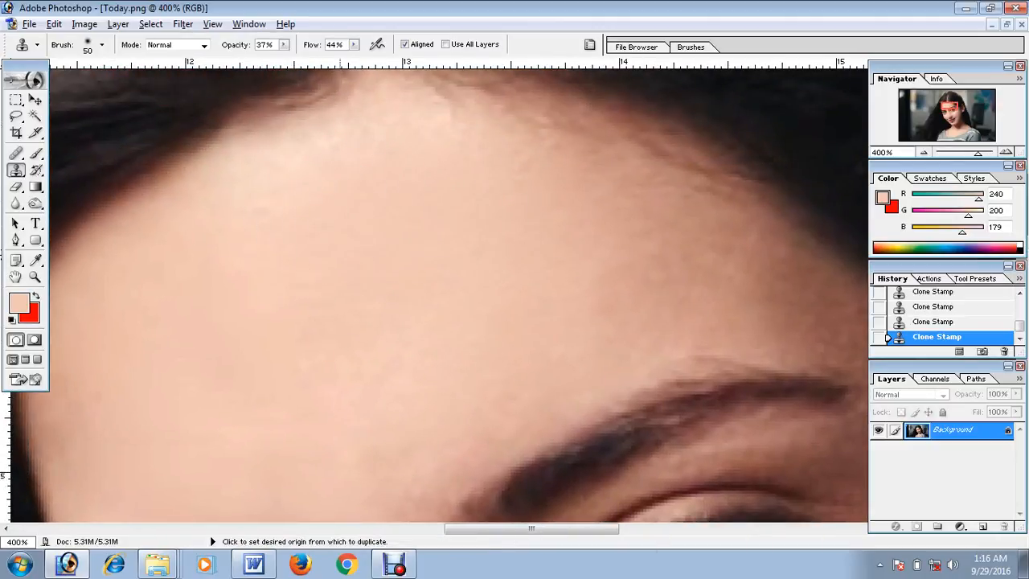
drag(449, 201, 342, 176)
click(482, 273)
drag(481, 265, 309, 227)
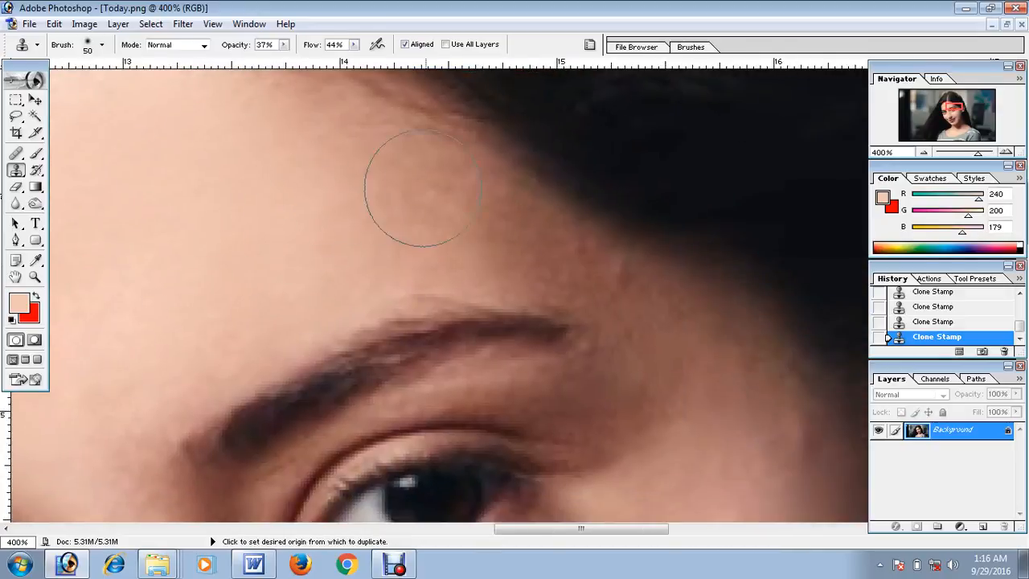
- Sample skin above the outer half of the earring-side eyebrow and even out the forehead there with the Clone Stamp
alt+click(423, 217)
drag(255, 183, 416, 172)
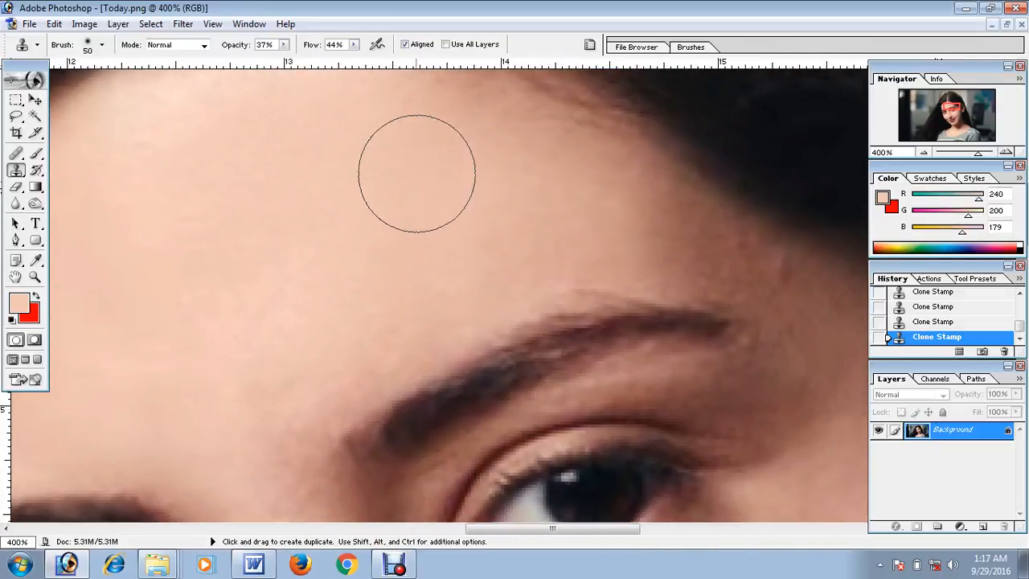
drag(371, 247, 330, 247)
drag(132, 183, 246, 202)
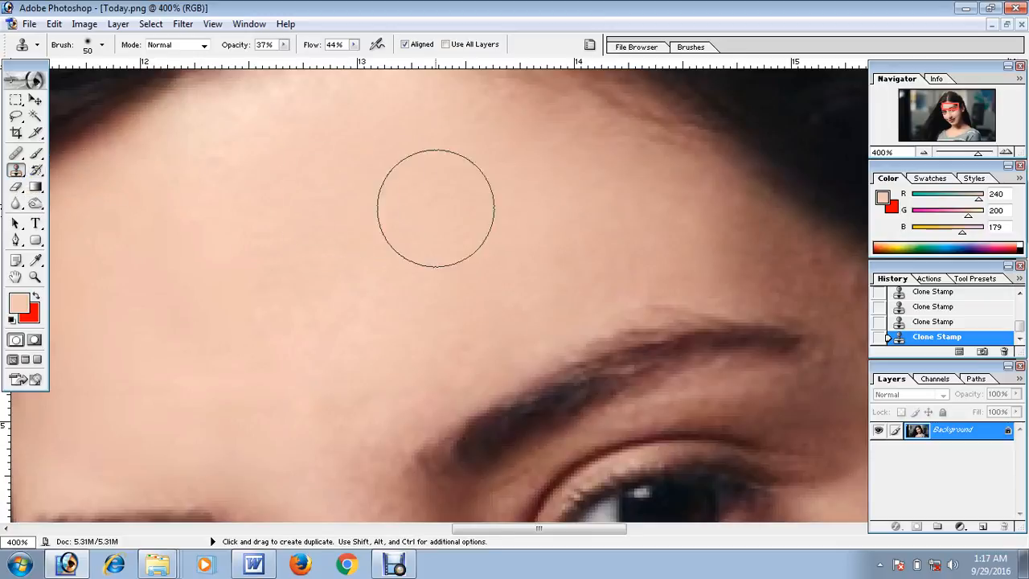
- Blend the central forehead down towards the eyebrows with further Clone Stamp strokes
drag(386, 212, 370, 228)
click(338, 121)
drag(529, 222, 344, 131)
drag(281, 214, 413, 109)
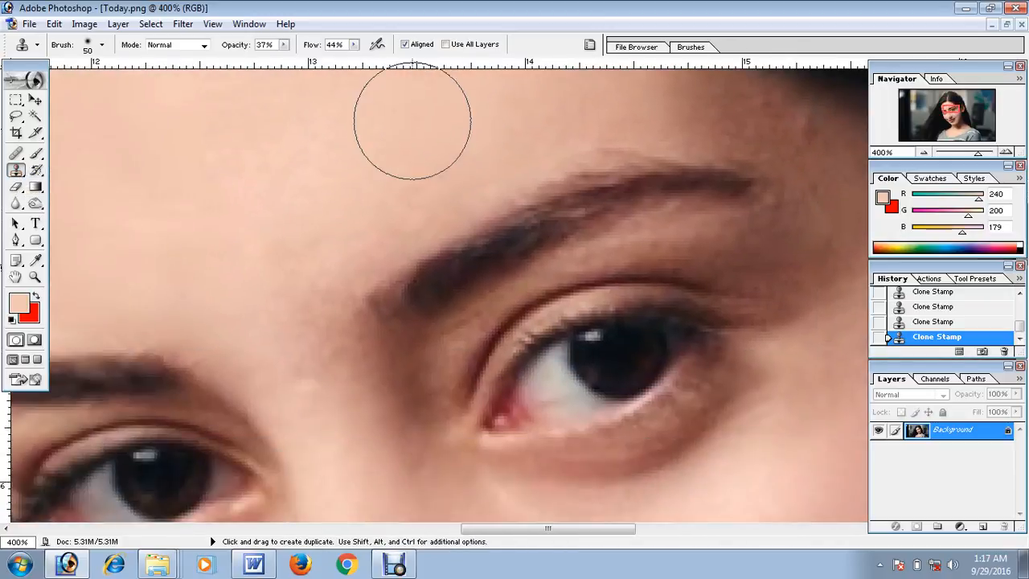
drag(283, 250, 251, 239)
drag(297, 281, 301, 273)
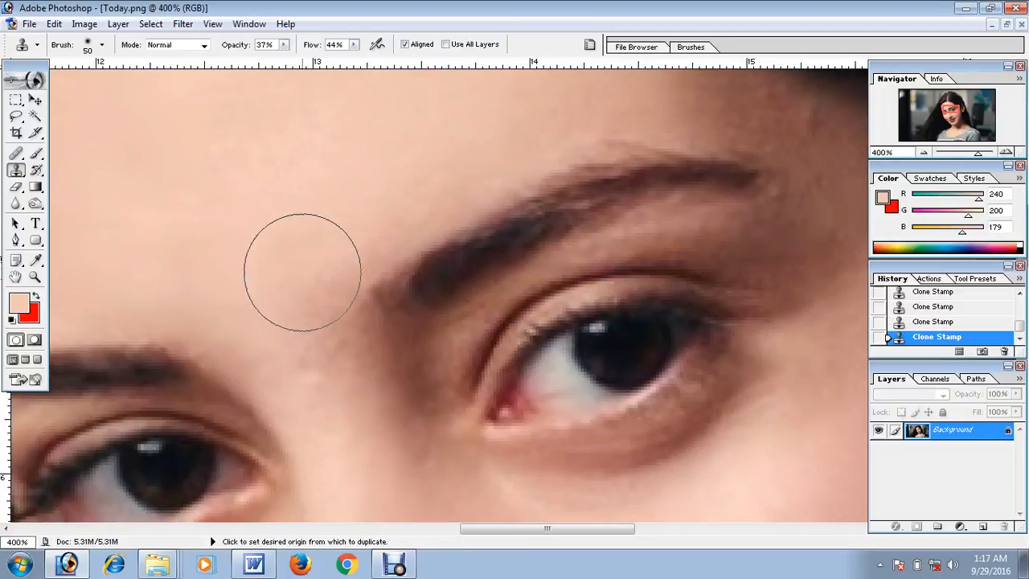
- Clone sampled forehead skin over the area between the eyebrows and the forehead's far side
alt+click(295, 254)
mouse_move(306, 320)
mouse_down()
mouse_move(305, 331)
mouse_move(283, 307)
mouse_move(152, 386)
mouse_move(110, 449)
mouse_up()
alt+click(298, 231)
mouse_move(408, 235)
mouse_down()
mouse_move(514, 252)
mouse_move(552, 271)
mouse_up()
alt+click(557, 271)
alt+click(597, 302)
drag(144, 286, 257, 214)
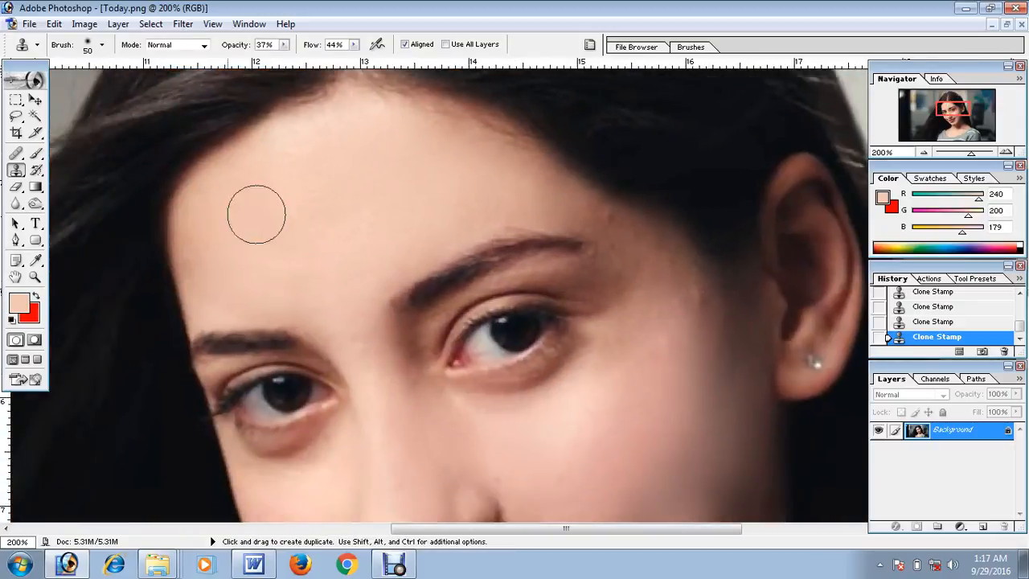
- With a size 70 soft brush, sample the skin tone beside the earring-side eye and paint over the temple
click(36, 153)
mouse_move(580, 215)
mouse_down()
mouse_move(622, 257)
mouse_move(596, 230)
mouse_move(676, 286)
mouse_move(686, 325)
mouse_up()
alt+click(677, 328)
mouse_move(636, 300)
mouse_down()
mouse_move(627, 248)
mouse_move(684, 310)
mouse_up()
drag(628, 325, 627, 279)
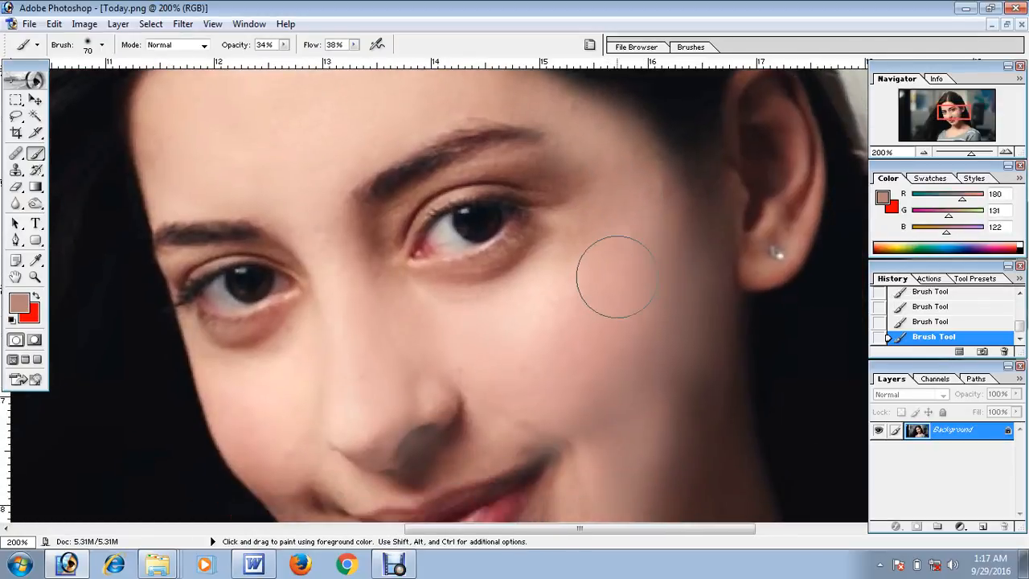
- Sample the cheek's skin tones and paint down the shaded outer cheek from the ear towards the jaw
alt+click(611, 296)
drag(666, 340, 672, 452)
drag(671, 452, 667, 320)
alt+click(665, 315)
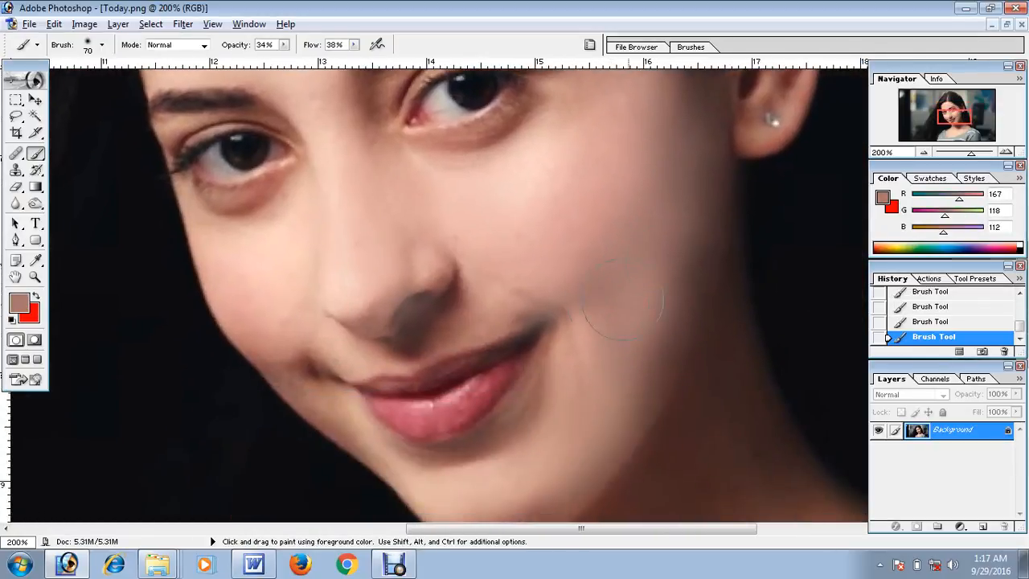
mouse_move(690, 237)
mouse_down()
mouse_move(676, 351)
mouse_move(683, 279)
mouse_up()
drag(636, 342, 688, 253)
drag(675, 297, 688, 260)
alt+click(608, 304)
alt+click(527, 382)
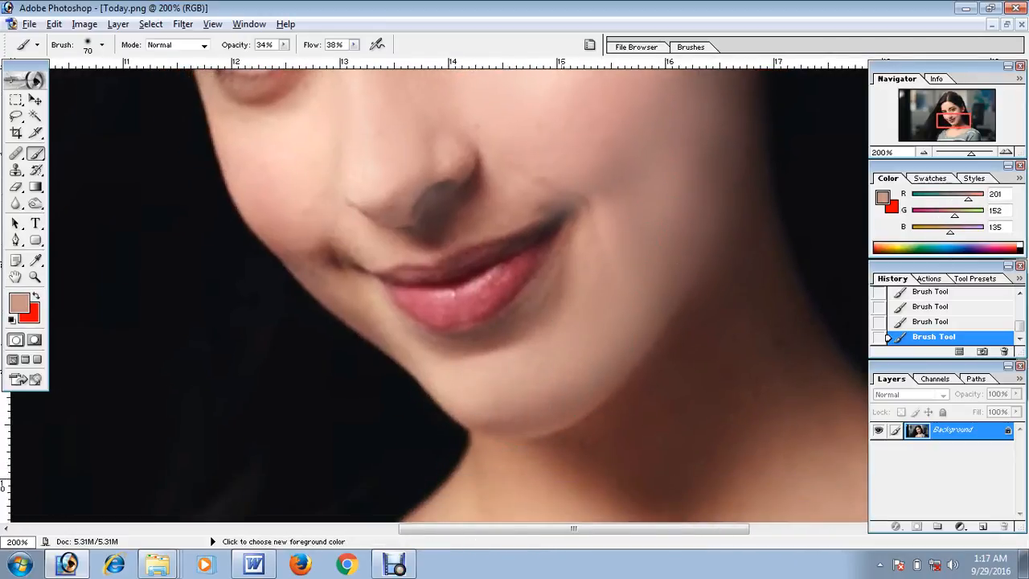
- Sample chin and cheek tones and paint the jaw side opposite the earring, covering the dark crease at the mouth corner
alt+click(503, 390)
drag(432, 390, 325, 235)
mouse_move(326, 235)
mouse_down()
mouse_move(328, 260)
mouse_move(328, 220)
mouse_move(333, 252)
mouse_move(354, 274)
mouse_up()
alt+click(328, 206)
alt+click(354, 271)
drag(359, 196, 396, 389)
drag(567, 460, 534, 278)
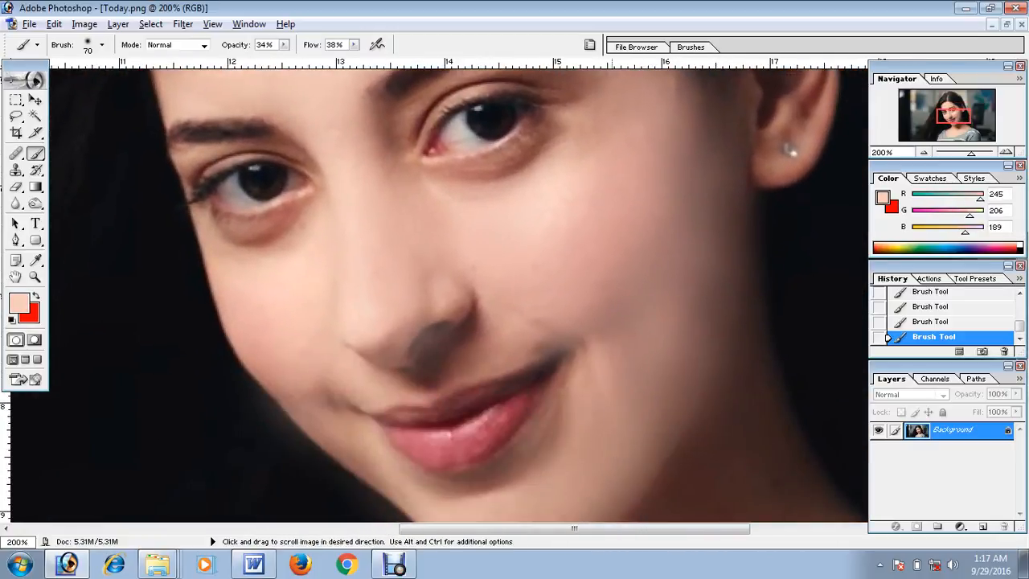
- Brush the light skin tone around the mouth and along the chin and jaw edge
drag(518, 332, 442, 363)
mouse_move(583, 319)
mouse_down()
mouse_move(595, 222)
mouse_move(567, 361)
mouse_up()
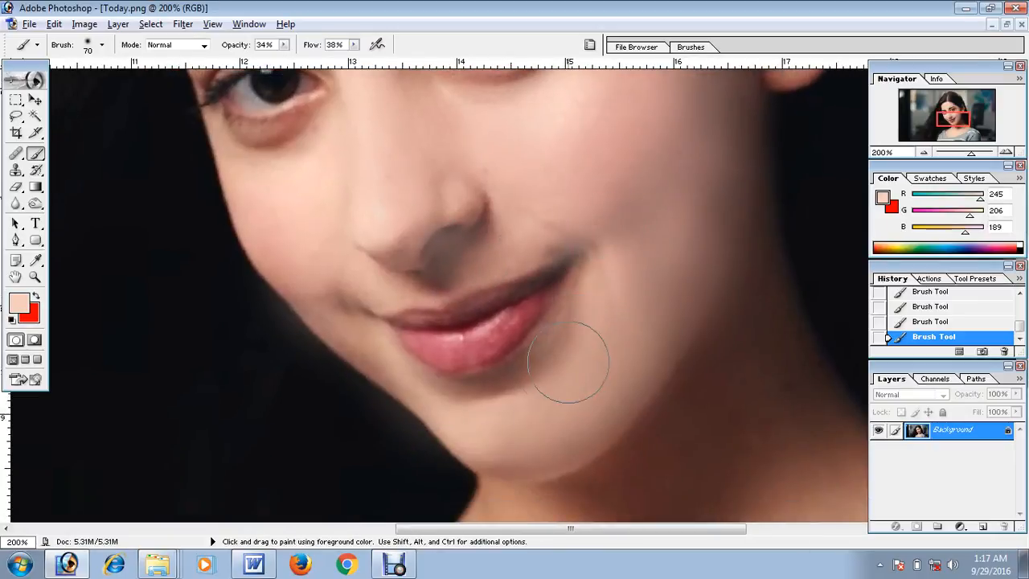
drag(641, 330, 612, 326)
drag(306, 301, 372, 374)
drag(483, 434, 414, 241)
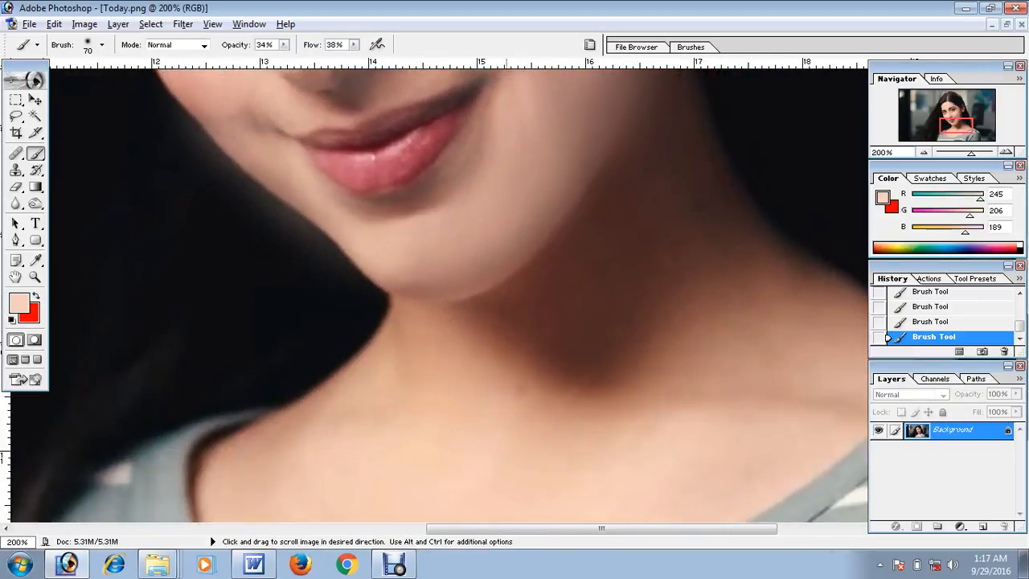
- Enlarge the brush to 100, sample the upper chest's skin tone and lighten the neck shadow under the chin
drag(515, 297, 487, 221)
key(])
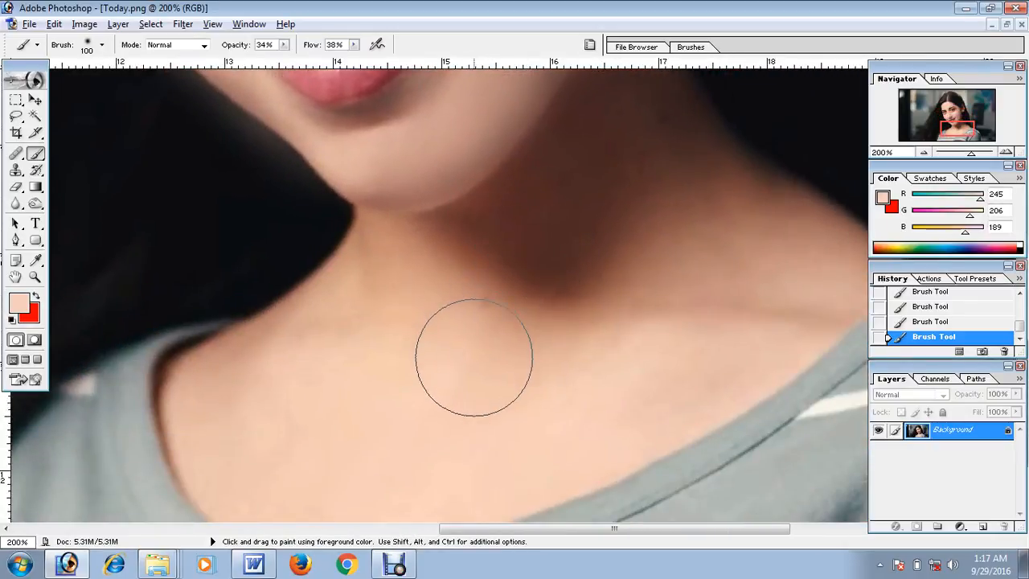
alt+click(474, 356)
mouse_move(516, 271)
mouse_down()
mouse_move(524, 240)
mouse_move(582, 263)
mouse_move(537, 298)
mouse_move(473, 279)
mouse_up()
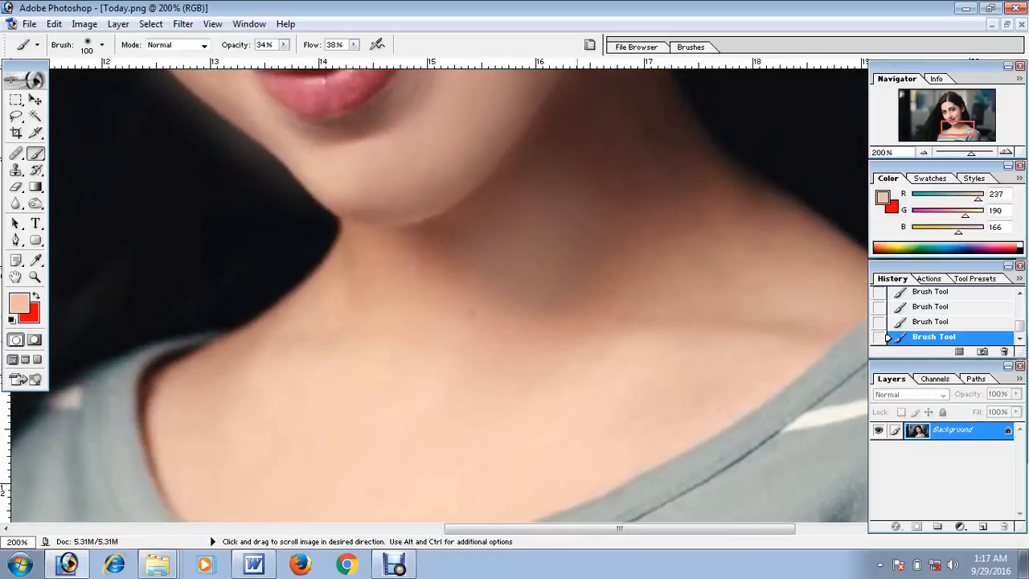
drag(595, 343, 578, 396)
mouse_move(586, 354)
mouse_down()
mouse_move(614, 253)
mouse_move(616, 156)
mouse_move(527, 216)
mouse_move(602, 390)
mouse_move(529, 380)
mouse_up()
drag(731, 376, 699, 304)
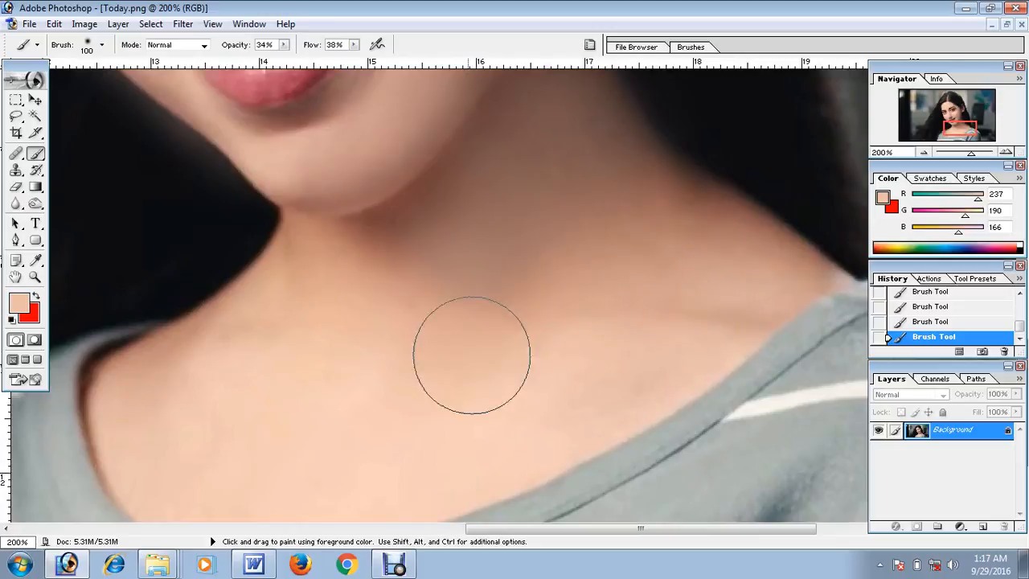
drag(174, 399, 278, 558)
- Sample the pink cheek tone and paint it over the upper cheek between the eye and the earring
mouse_move(460, 154)
mouse_down()
mouse_move(473, 274)
mouse_move(496, 310)
mouse_up()
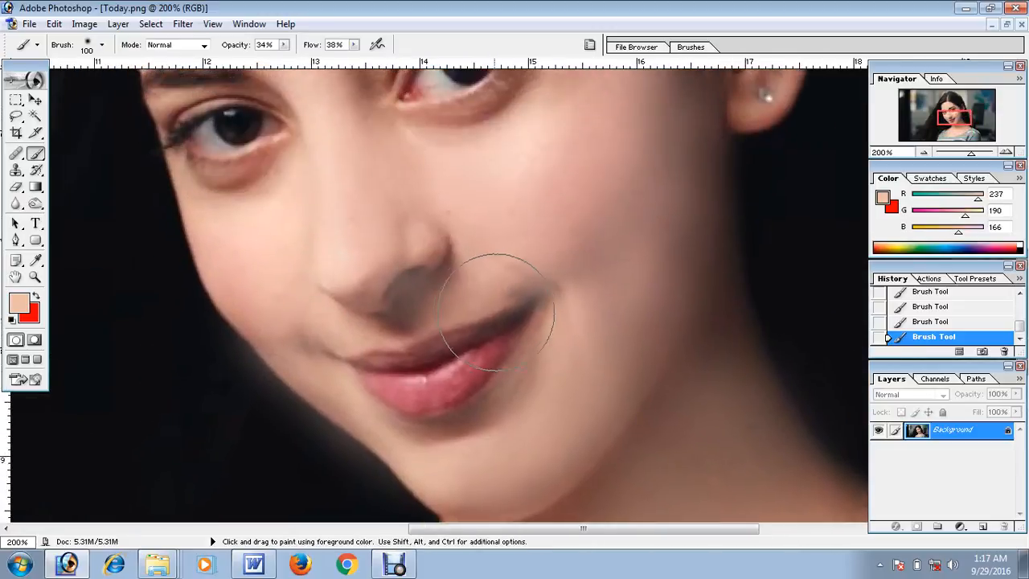
alt+click(496, 310)
alt+click(551, 270)
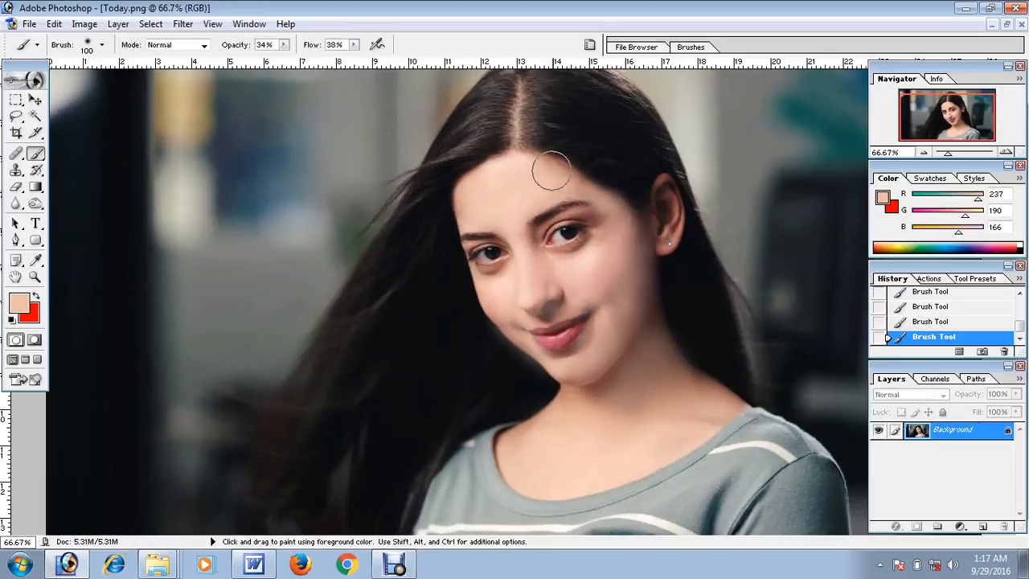
ctrl+click(595, 279)
ctrl+click(611, 306)
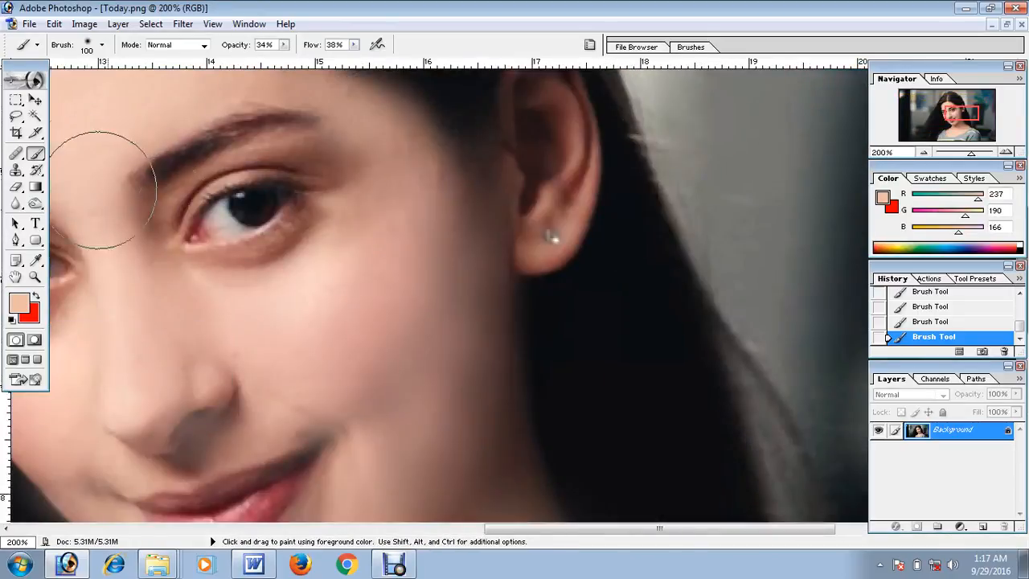
drag(343, 289, 344, 294)
alt+click(342, 294)
click(409, 241)
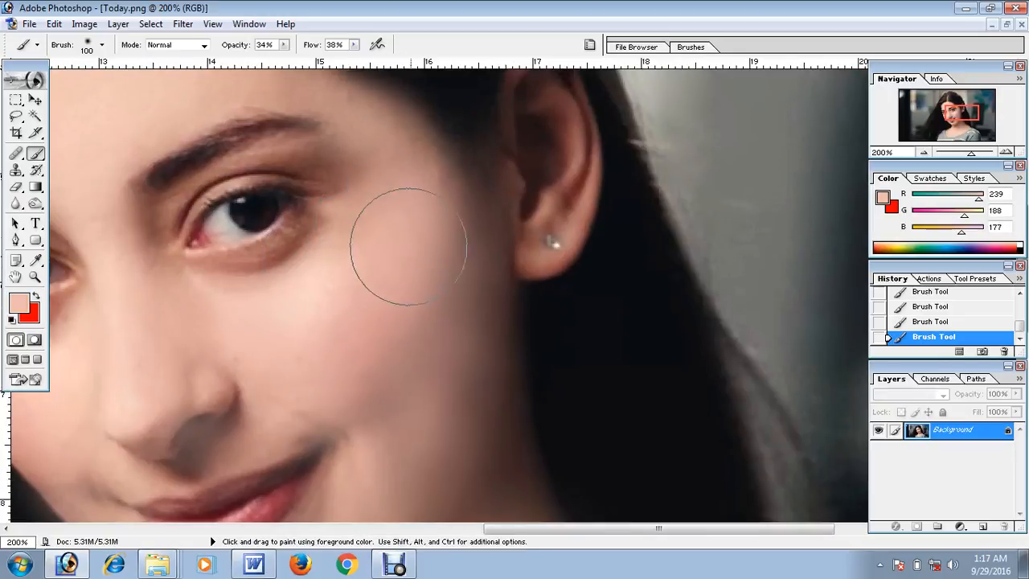
- Darken the iris and pupil of the earring-side eye with the Burn tool
drag(698, 419, 50, 169)
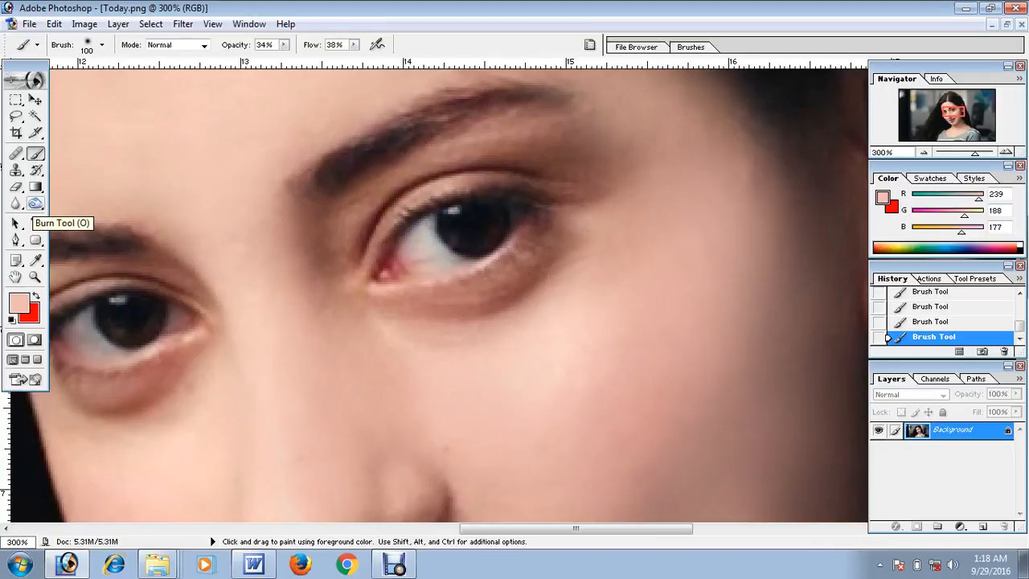
click(35, 203)
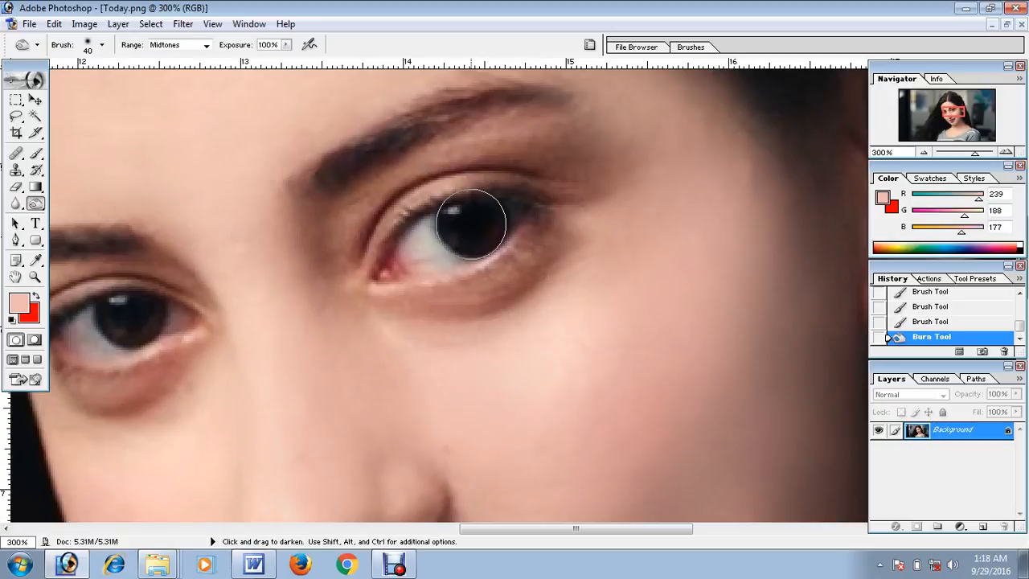
key(bracketleft)
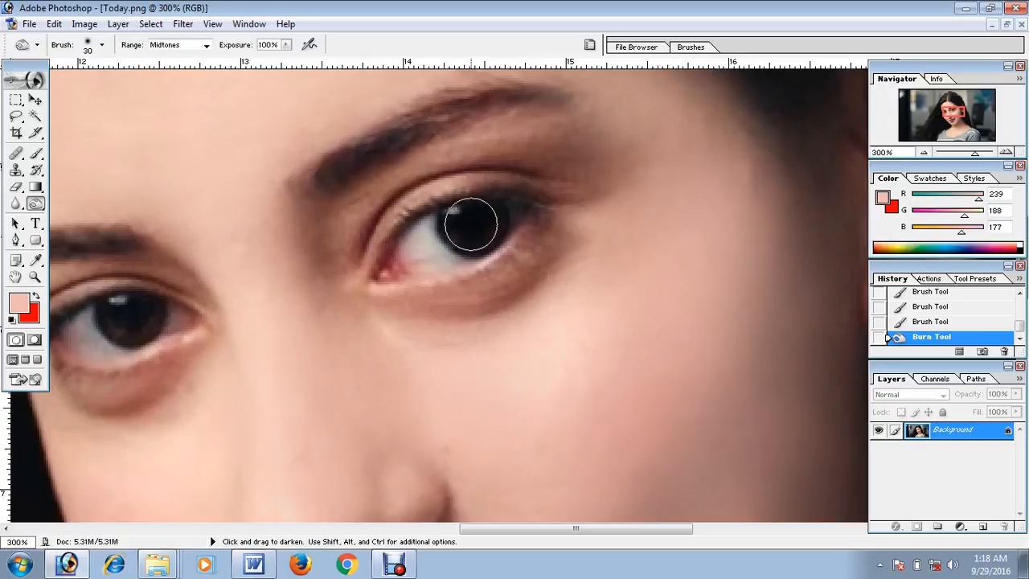
key(bracketright)
click(471, 224)
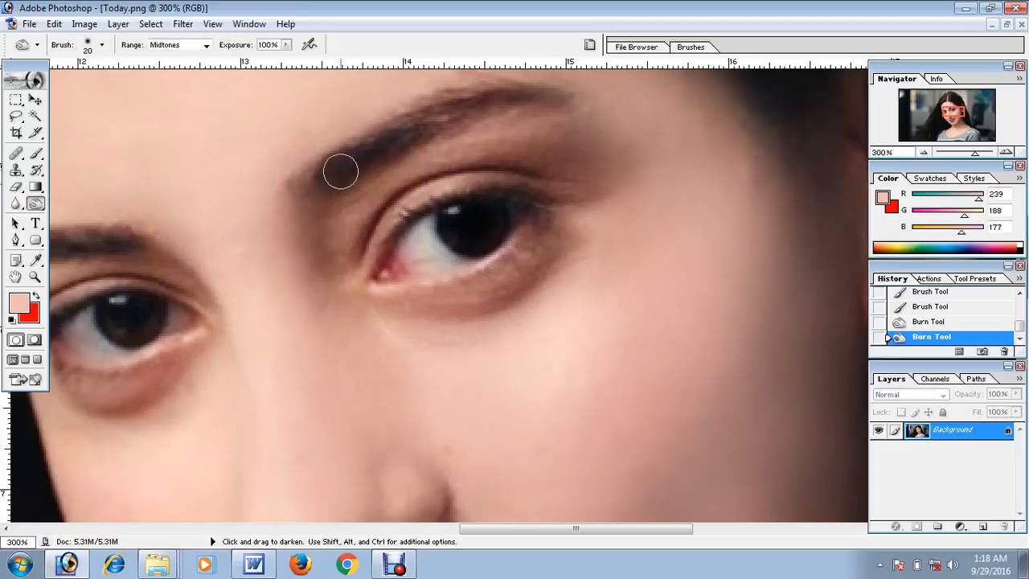
- Burn the earring-side eyebrow darker along its length with a size 20 brush
mouse_move(341, 171)
mouse_down()
mouse_move(438, 125)
mouse_move(416, 193)
mouse_up()
key(space)
mouse_move(402, 193)
mouse_down()
mouse_move(418, 172)
mouse_move(506, 159)
mouse_up()
key(space)
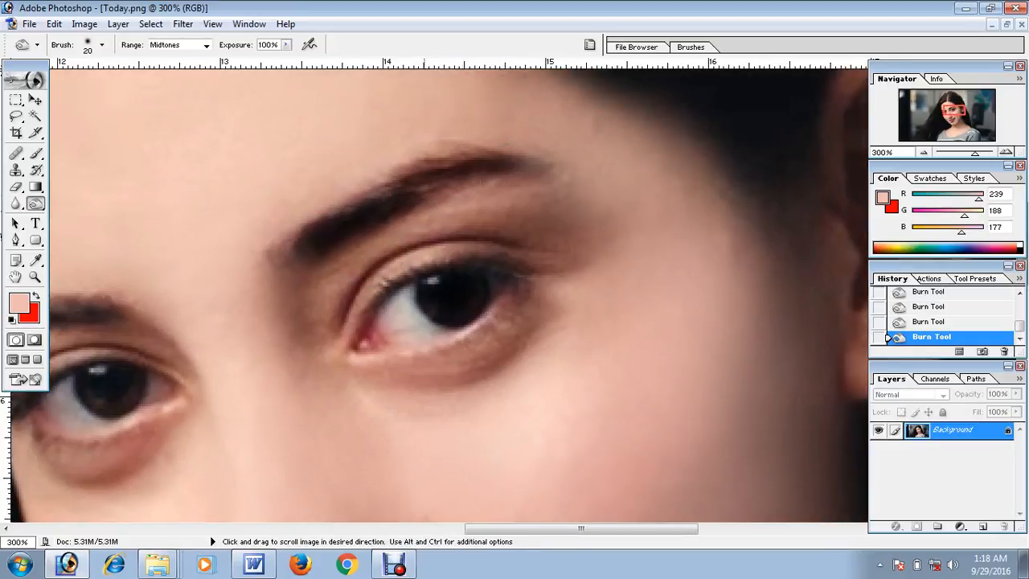
- Burn the opposite eyebrow and the iris of the eye beneath it darker
drag(248, 274, 408, 252)
mouse_move(287, 292)
mouse_down()
mouse_move(254, 287)
mouse_move(156, 308)
mouse_up()
key(space)
mouse_move(276, 338)
mouse_down()
mouse_move(277, 278)
mouse_move(275, 290)
mouse_up()
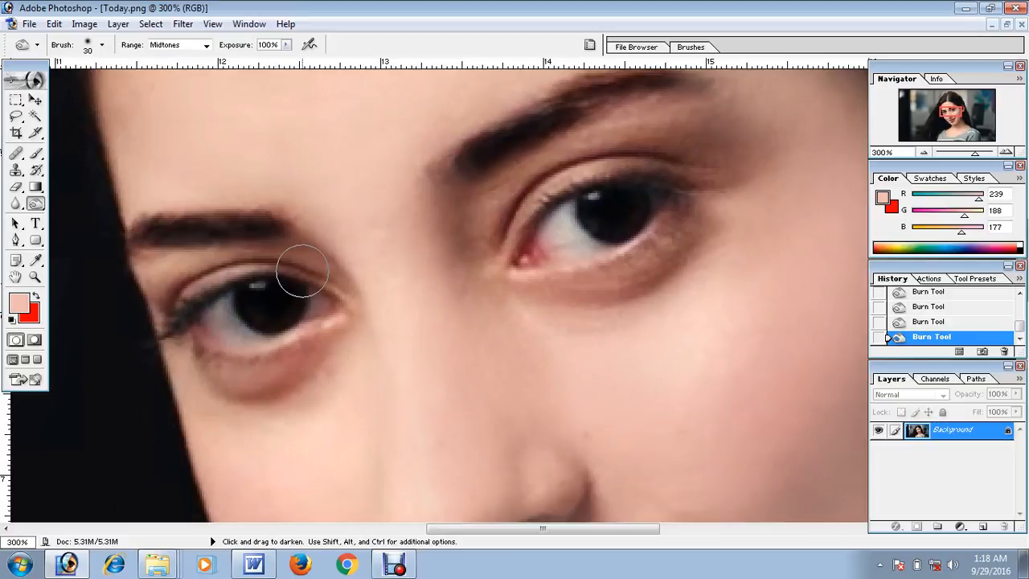
- Reduce the burn brush to size 10 and darken the lower lash line of the eye opposite the earring
key([)
key([)
key(space)
mouse_move(214, 297)
mouse_down()
mouse_move(187, 341)
mouse_move(205, 355)
mouse_move(274, 346)
mouse_move(342, 320)
mouse_up()
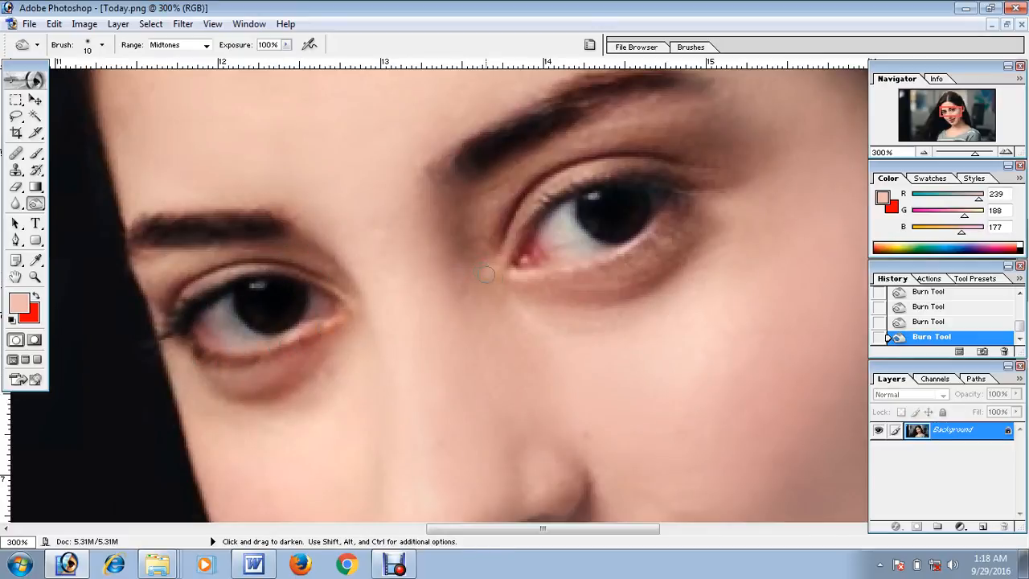
- Burn the upper and lower lash lines of the earring-side eye darker and enlarge the burn brush to size 100
mouse_move(514, 272)
mouse_down()
mouse_move(638, 245)
mouse_move(670, 212)
mouse_up()
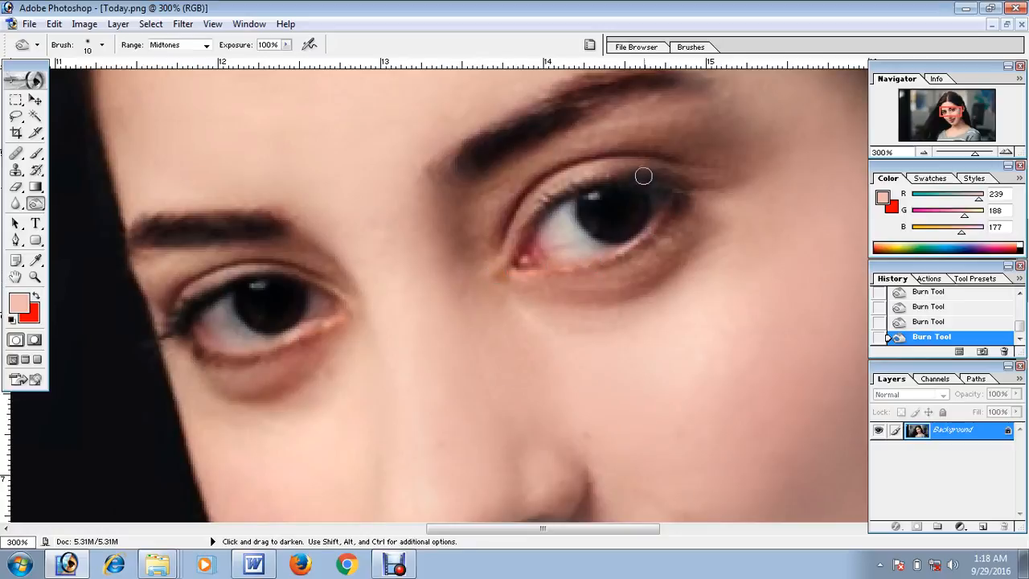
mouse_move(643, 175)
mouse_down()
mouse_move(541, 201)
mouse_move(513, 273)
mouse_up()
key(space)
drag(512, 273, 561, 341)
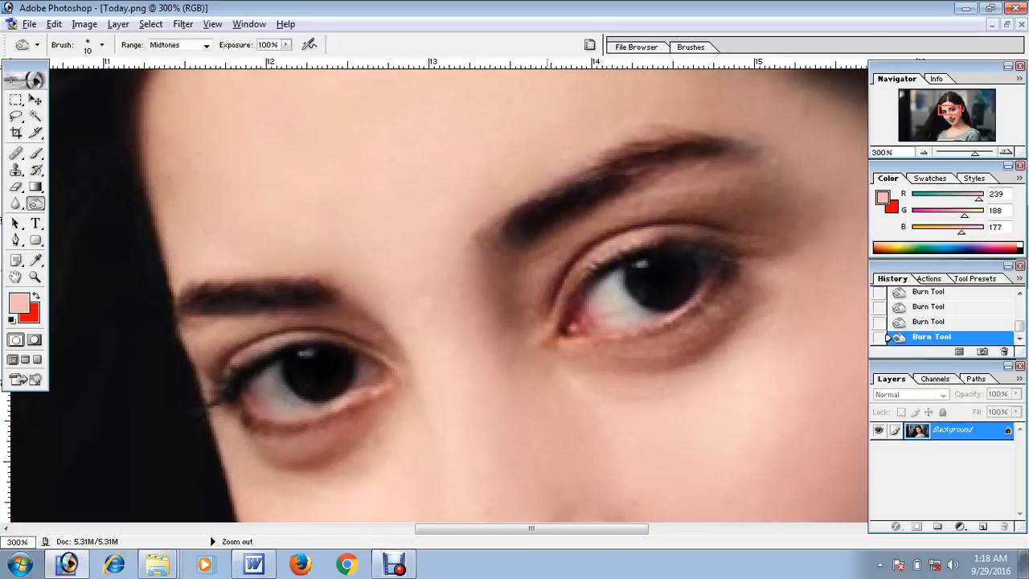
key(ctrl+minus)
key(ctrl+minus)
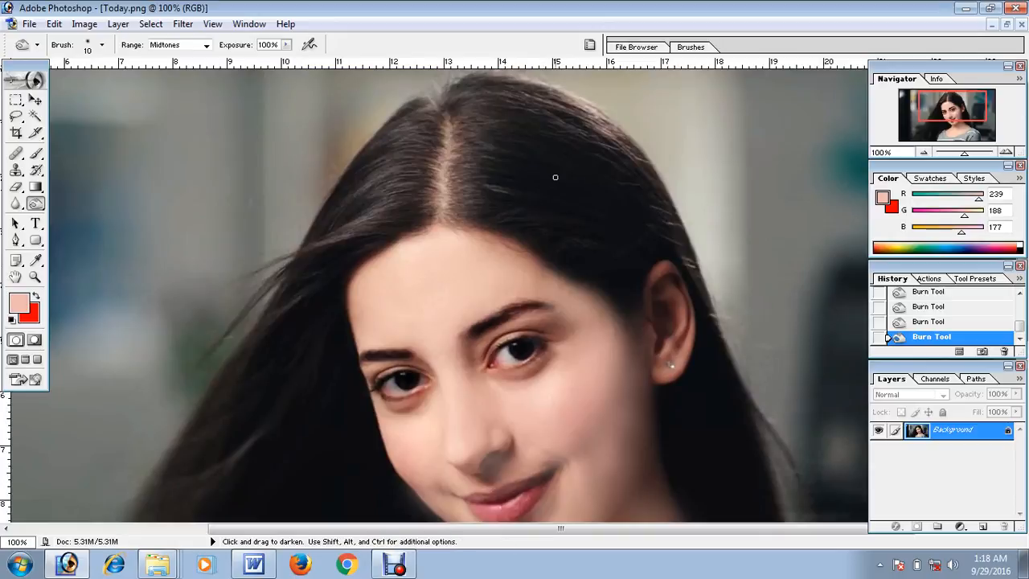
key(bracketright)
key(bracketright)
key(bracketright)
- Trace the lower lip's edge with the Pen tool, from the earring-side mouth corner to near the opposite corner
mouse_move(645, 173)
mouse_down()
mouse_move(544, 105)
mouse_move(477, 201)
mouse_move(423, 152)
mouse_move(376, 180)
mouse_move(459, 133)
mouse_move(362, 216)
mouse_move(249, 394)
mouse_move(233, 203)
mouse_up()
key(space)
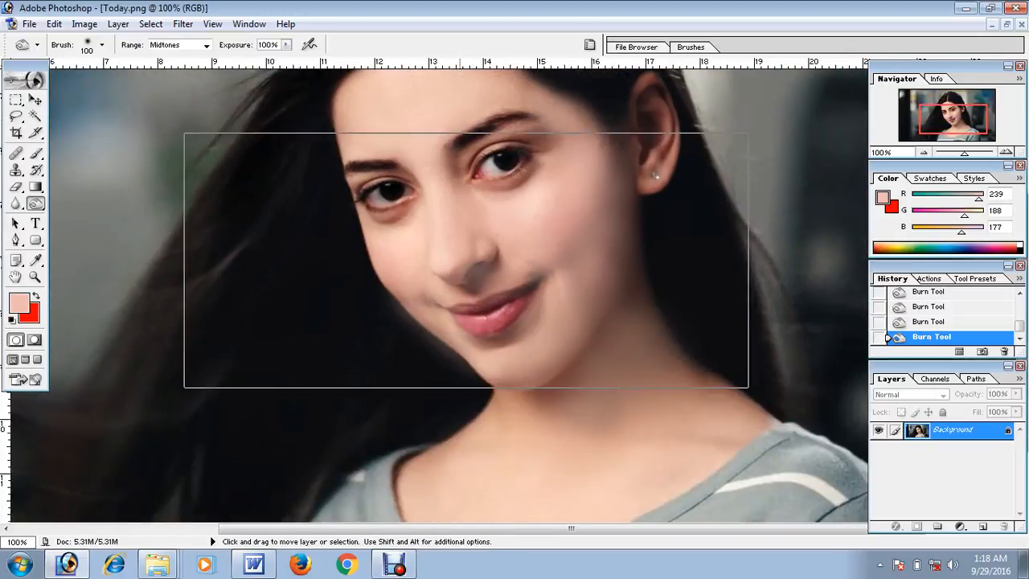
key(ctrl+plus)
key(ctrl+plus)
key(ctrl+plus)
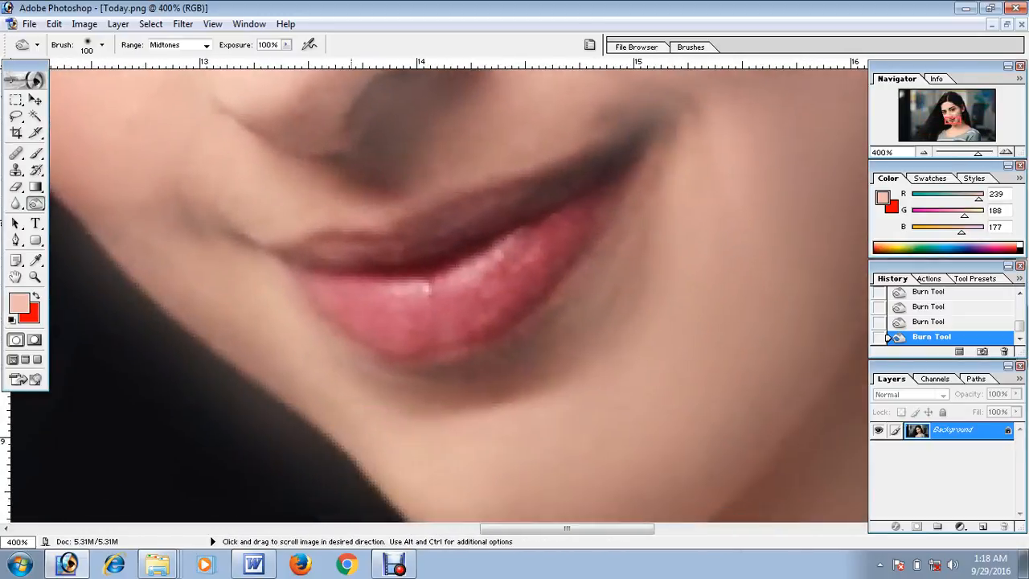
key(p)
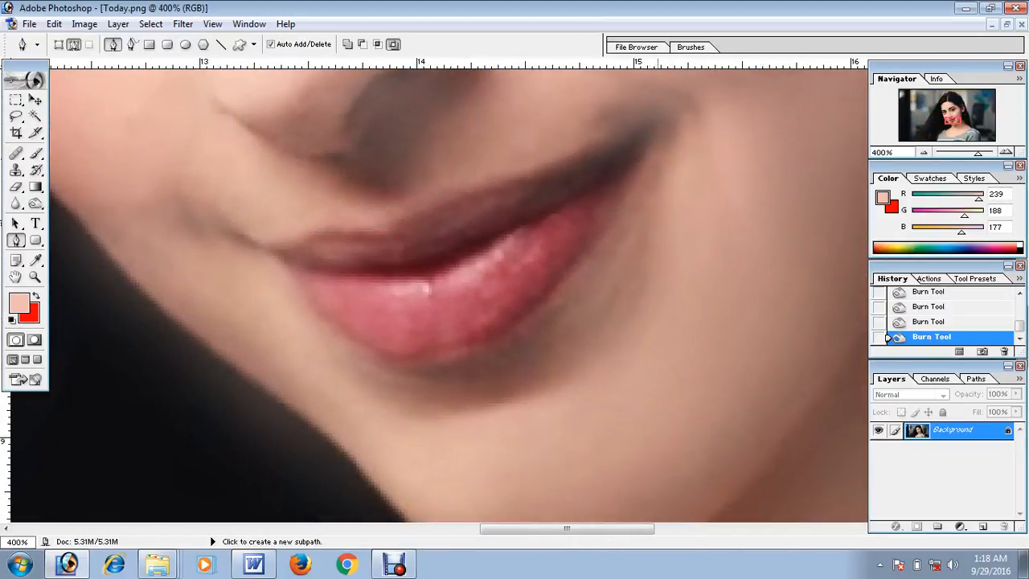
click(658, 133)
click(616, 211)
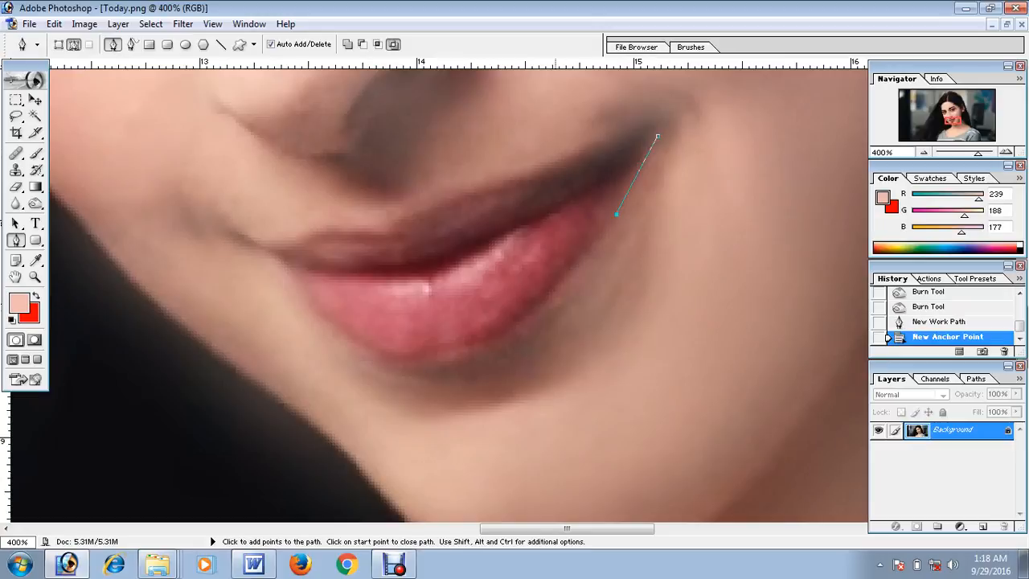
drag(617, 211, 615, 178)
drag(502, 393, 512, 377)
drag(414, 310, 272, 307)
alt+click(414, 311)
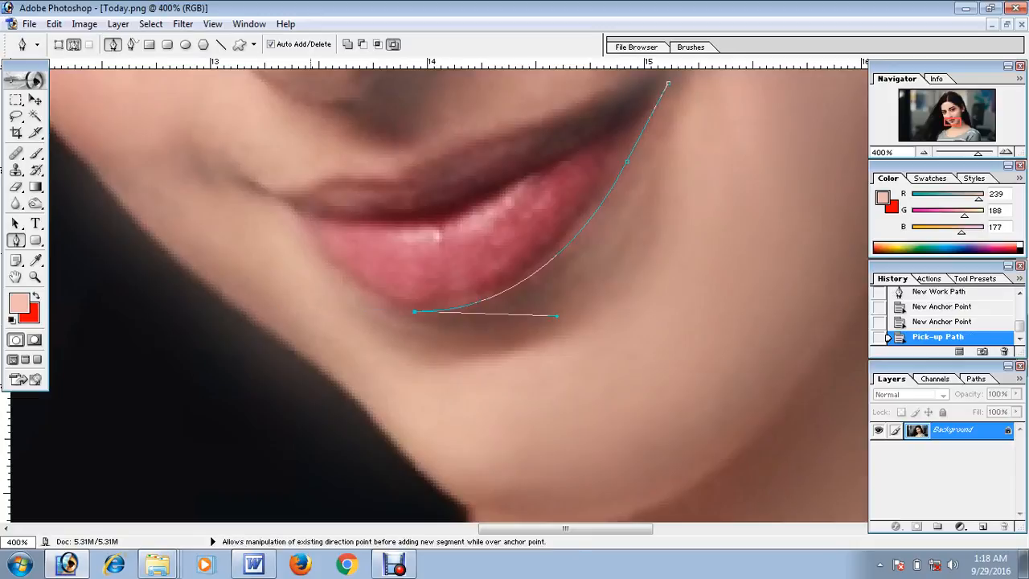
drag(295, 210, 249, 113)
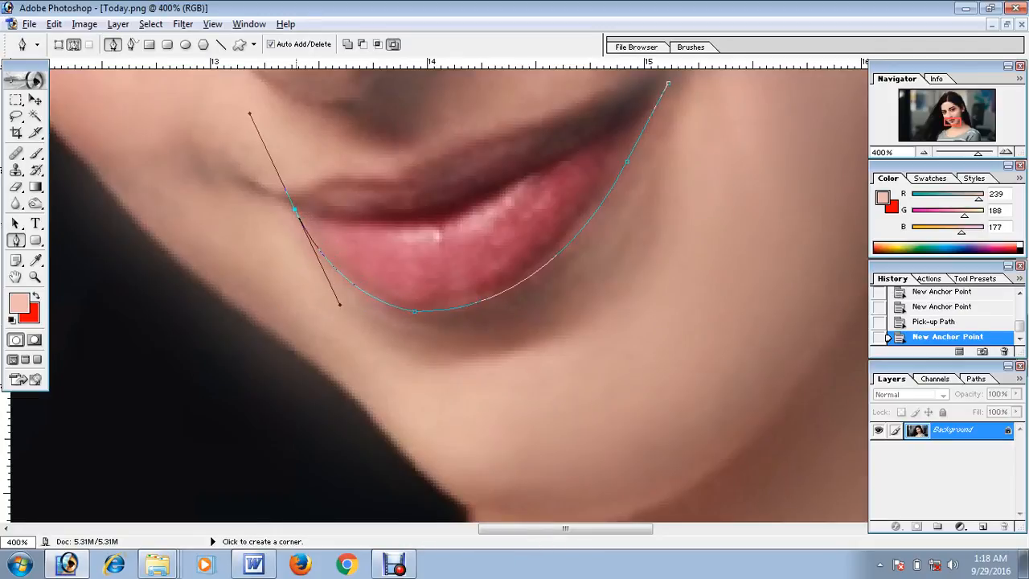
- Continue the pen path around the mouth corner and along the upper lip's edge to the earring-side corner
alt+click(295, 210)
click(255, 193)
click(261, 185)
drag(285, 188, 288, 188)
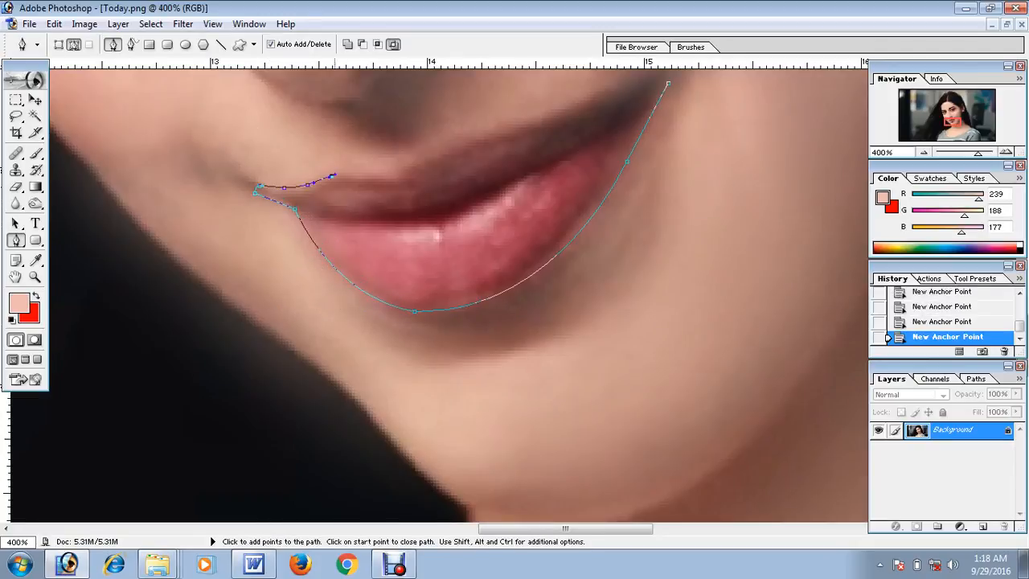
click(411, 159)
click(420, 150)
click(505, 125)
key(space)
drag(461, 138, 437, 181)
click(576, 126)
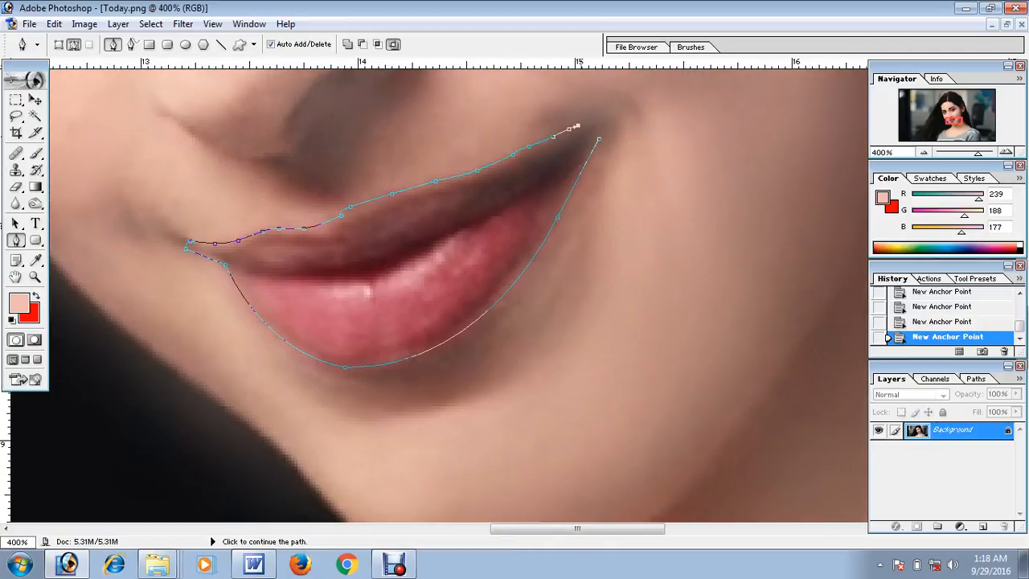
- Turn the lip path into a selection, brighten the lips with Auto Contrast, and deselect
key(ctrl+Return)
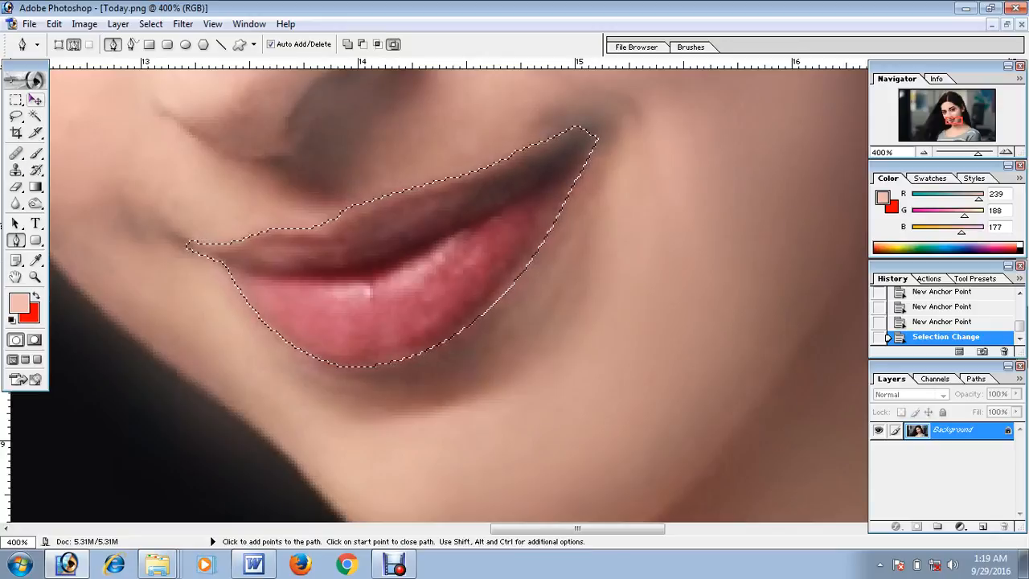
key(v)
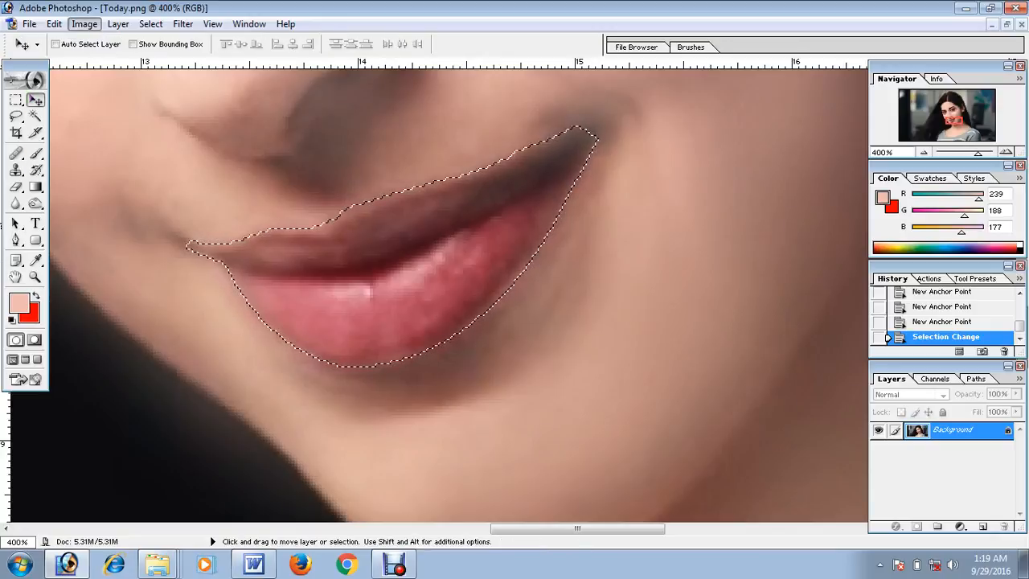
click(84, 23)
mouse_move(118, 63)
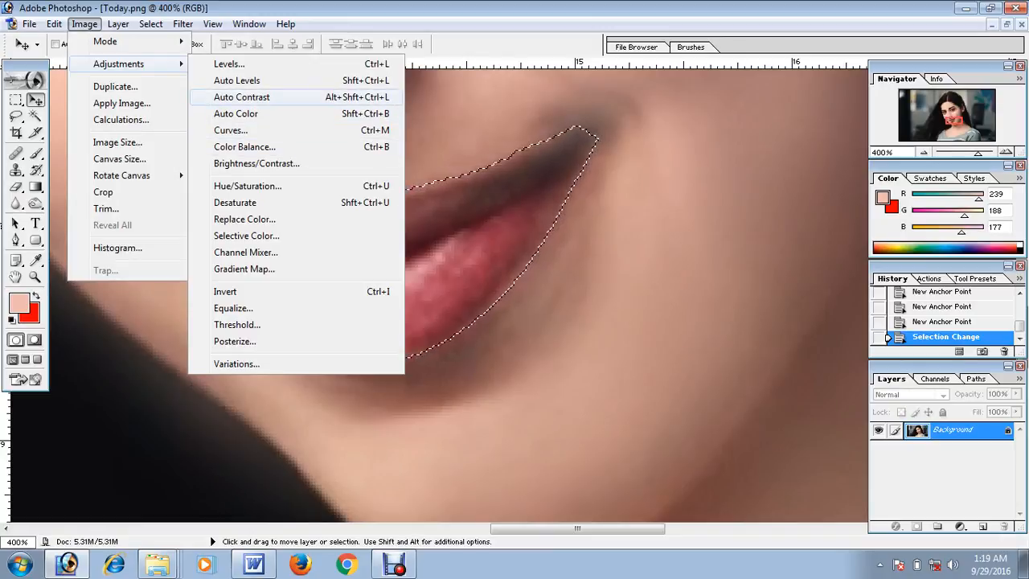
click(241, 96)
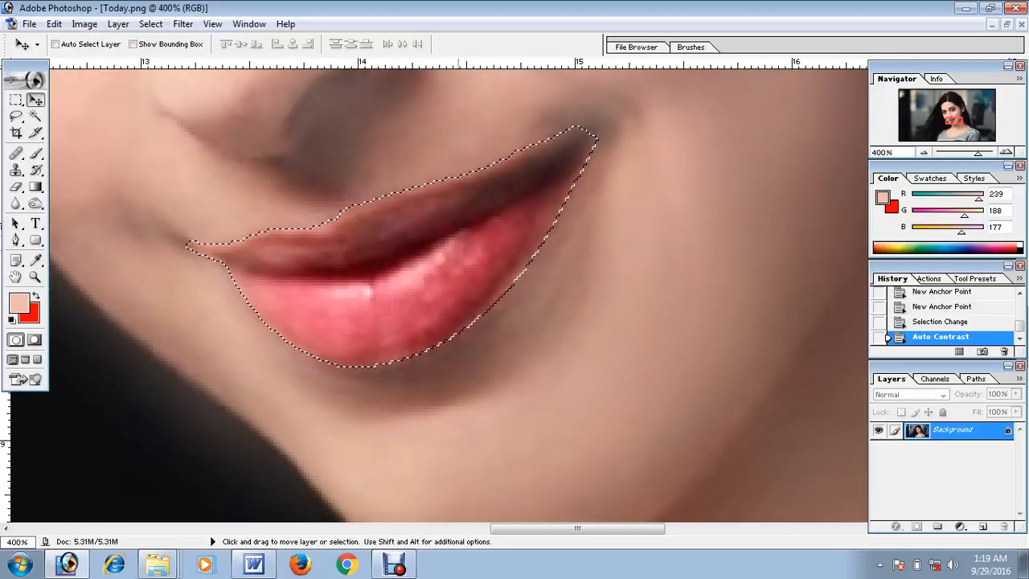
key(ctrl+d)
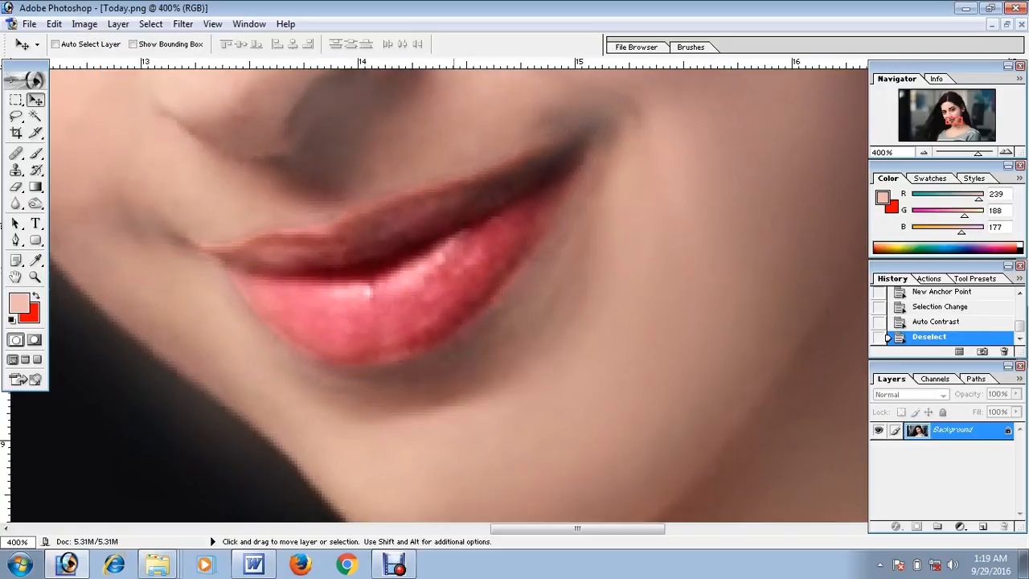
- Examine the retouched lips and face in the full portrait at several magnifications
key(ctrl+minus)
key(ctrl+minus)
key(ctrl+minus)
key(ctrl+minus)
key(ctrl+minus)
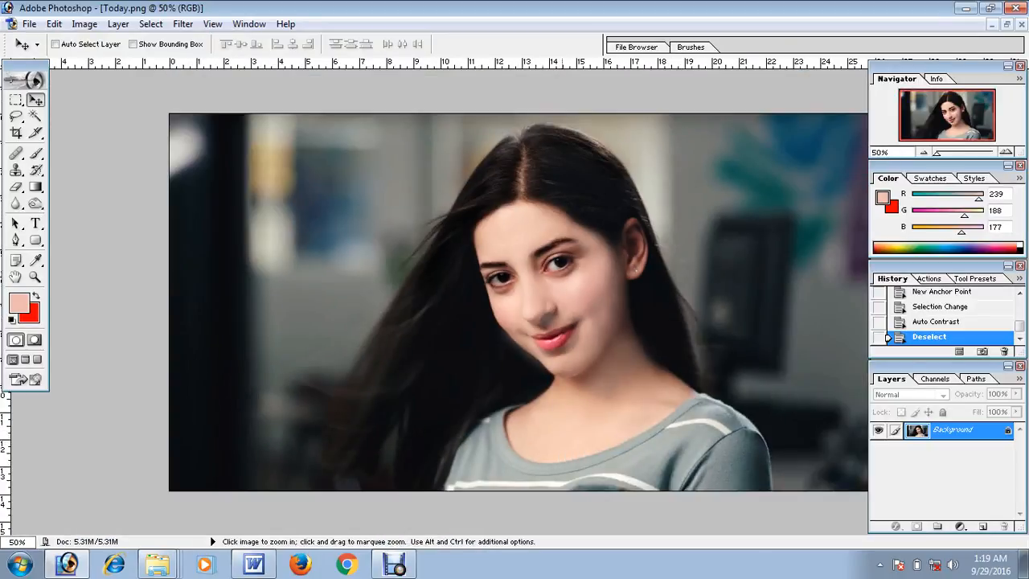
drag(279, 129, 845, 434)
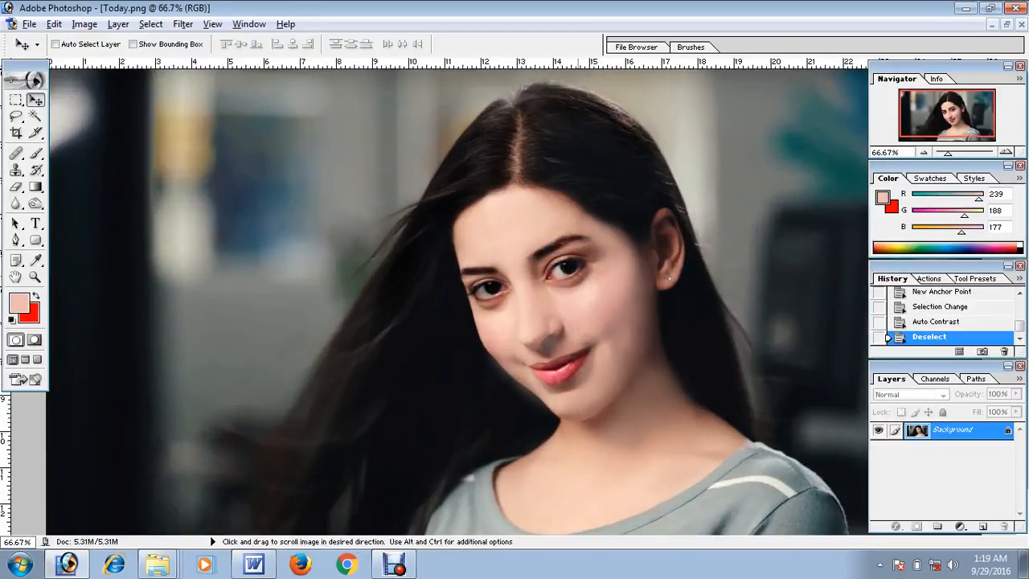
drag(156, 80, 786, 484)
key(ctrl+minus)
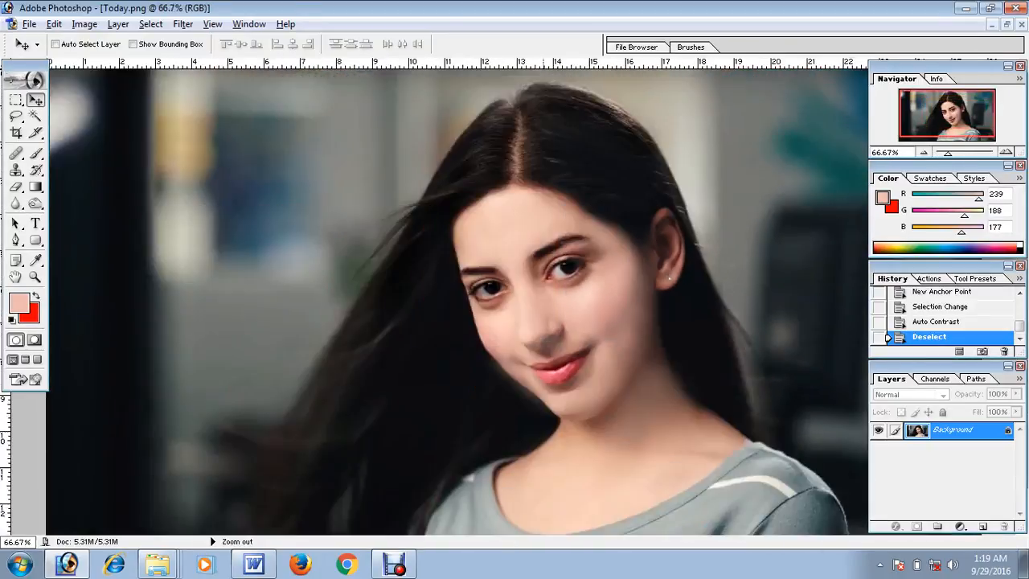
key(ctrl+minus)
key(ctrl+minus)
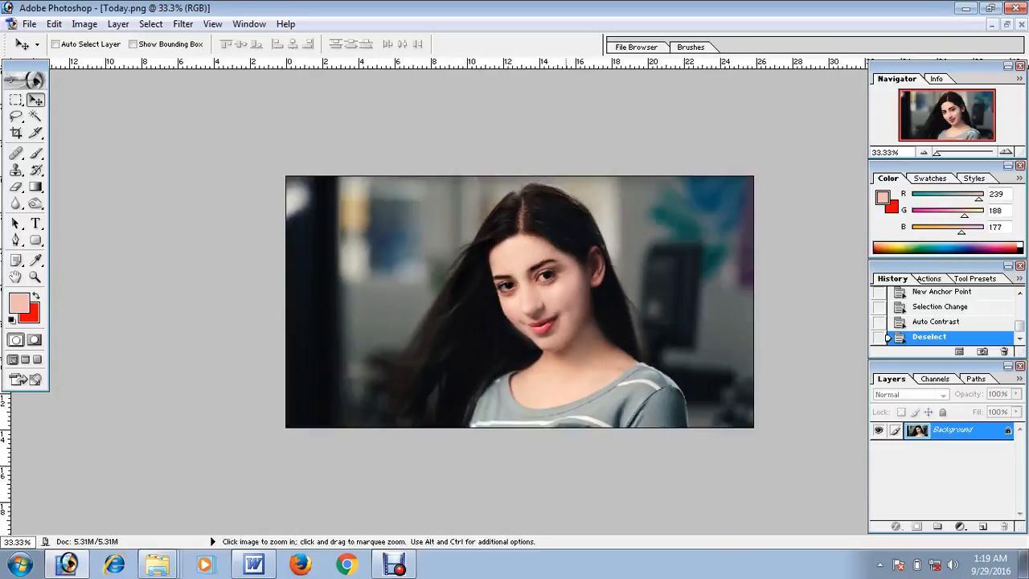
key(ctrl+plus)
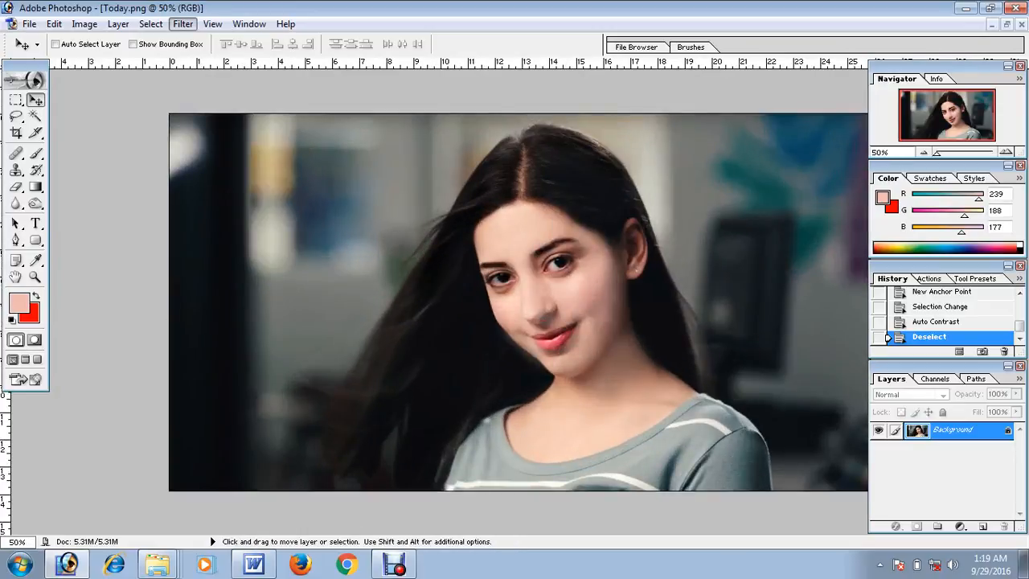
- Give the whole photo a yellow-green tint by shifting its midtones with the Variations adjustment
click(183, 24)
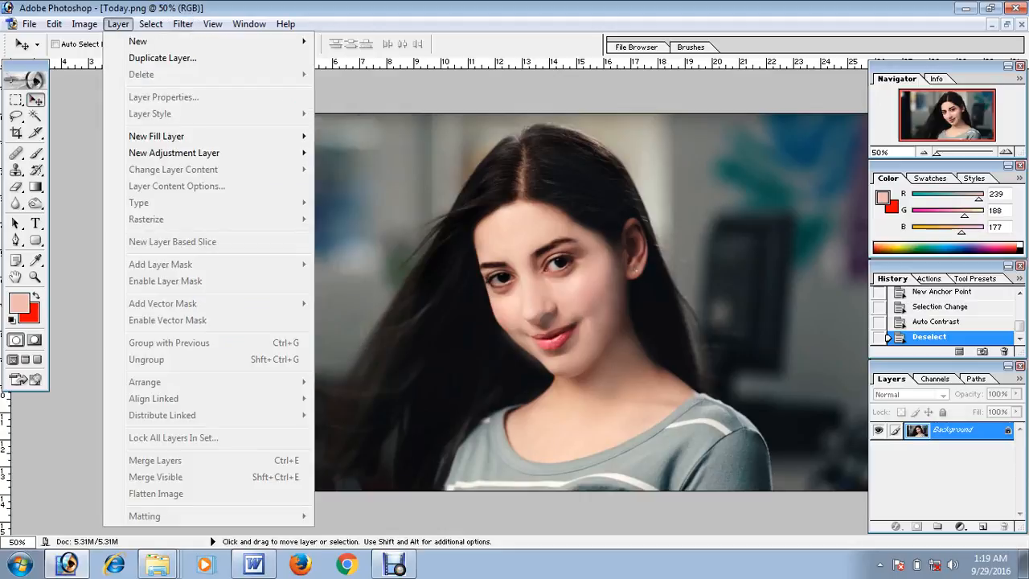
mouse_move(54, 23)
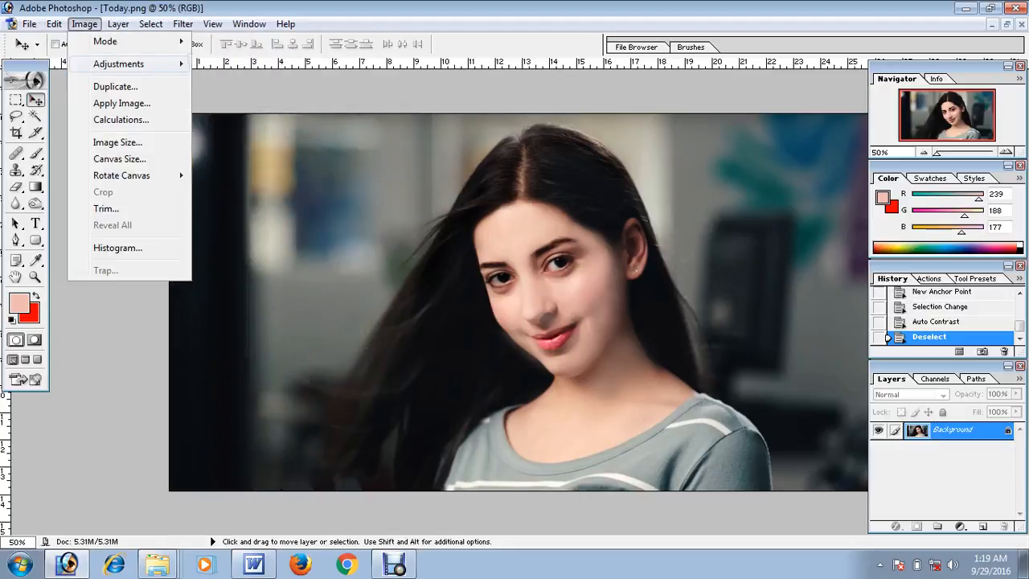
click(236, 363)
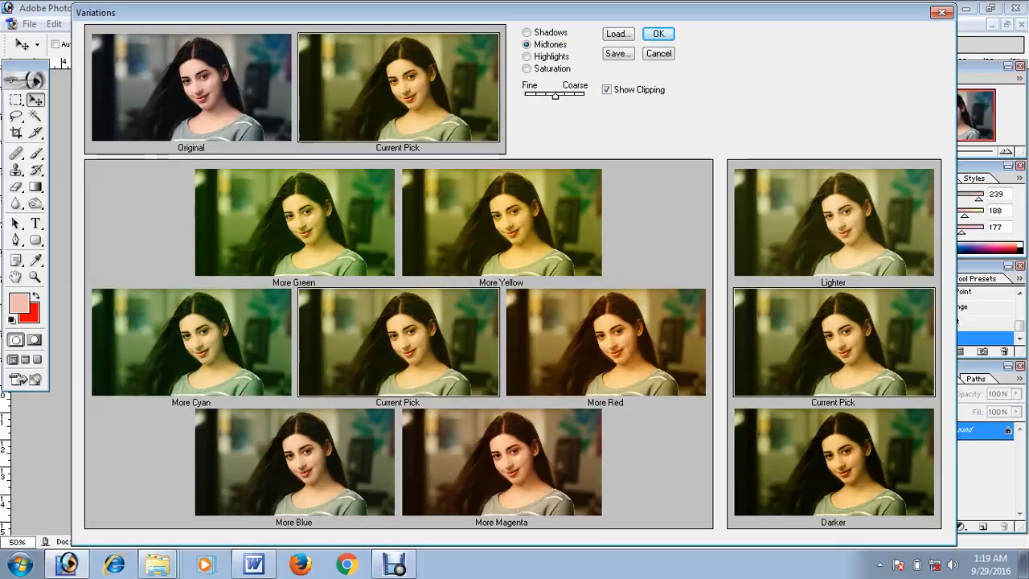
key(Return)
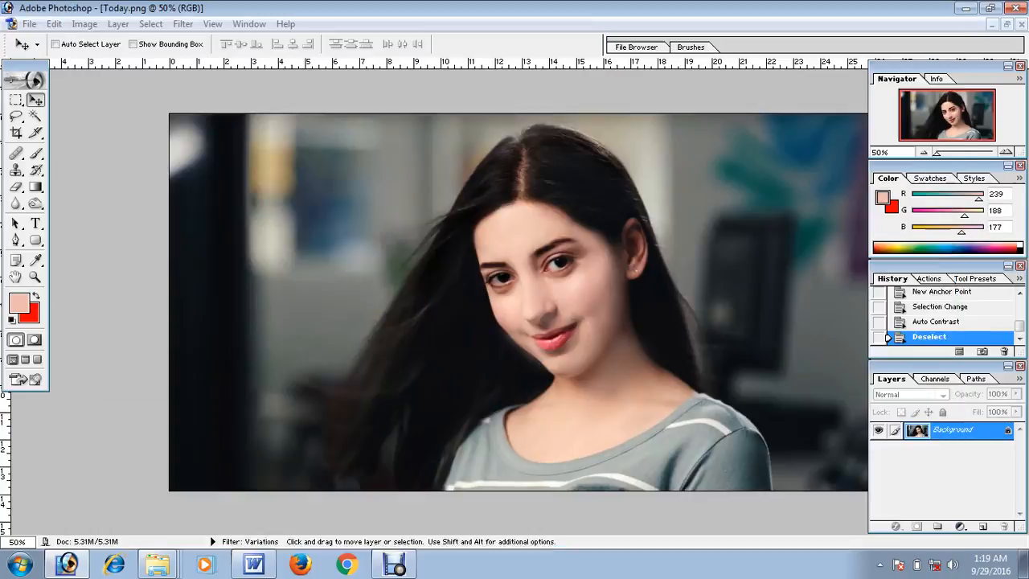
key(ctrl+minus)
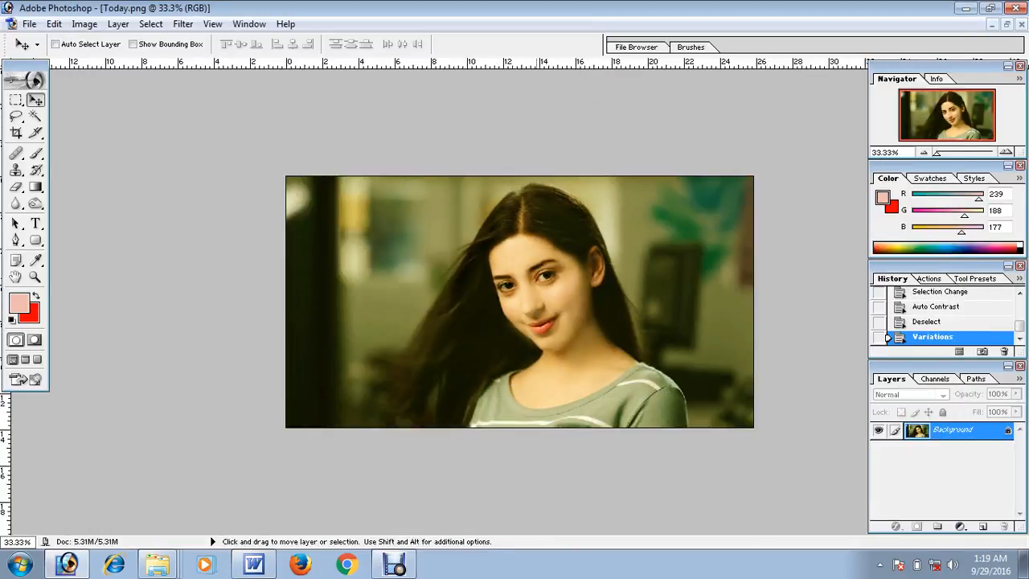
- Start a Selective Color adjustment and set Yellow to -18% for the Yellows
click(84, 23)
mouse_move(118, 64)
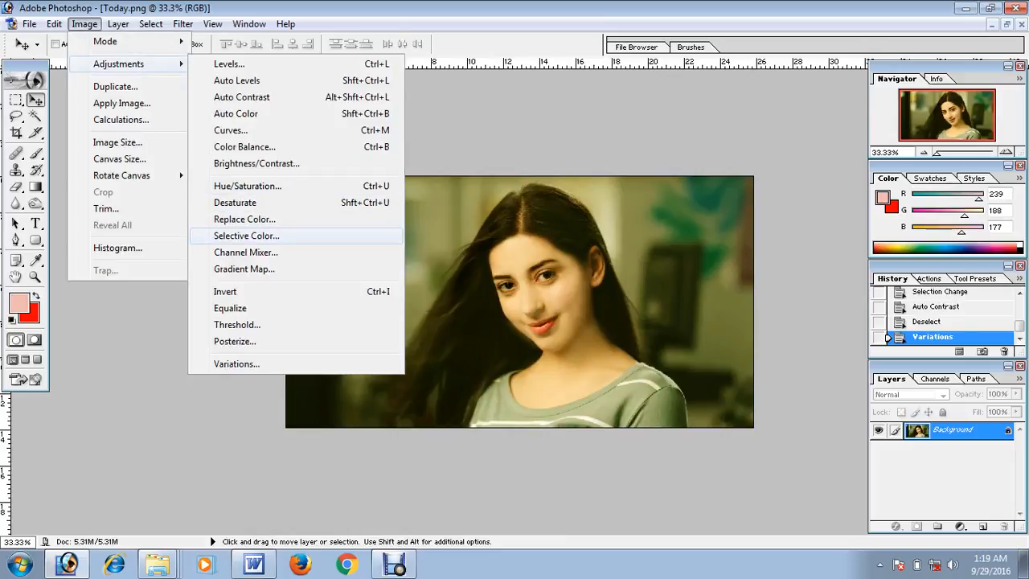
click(246, 236)
click(838, 197)
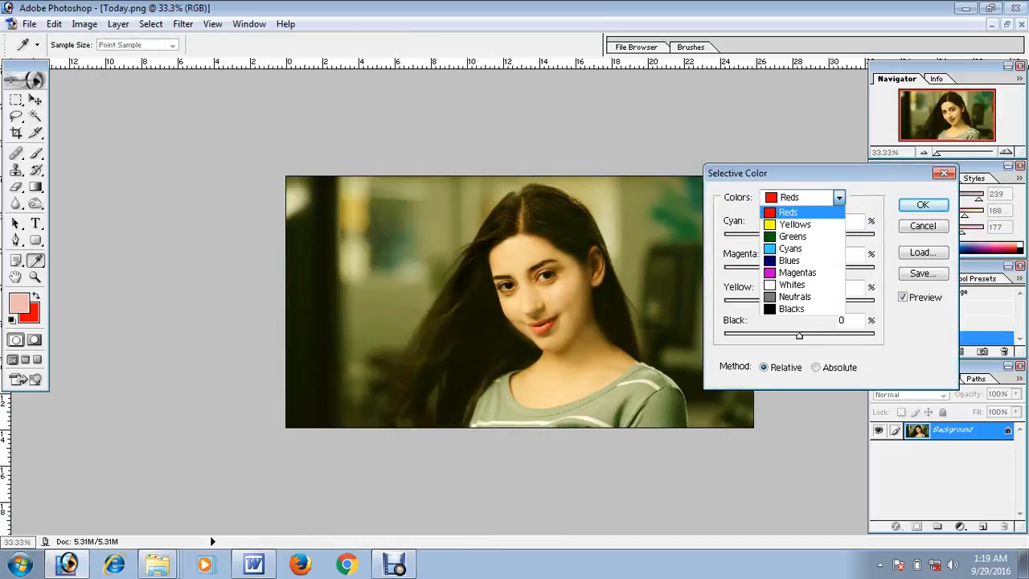
click(794, 224)
drag(799, 302, 785, 302)
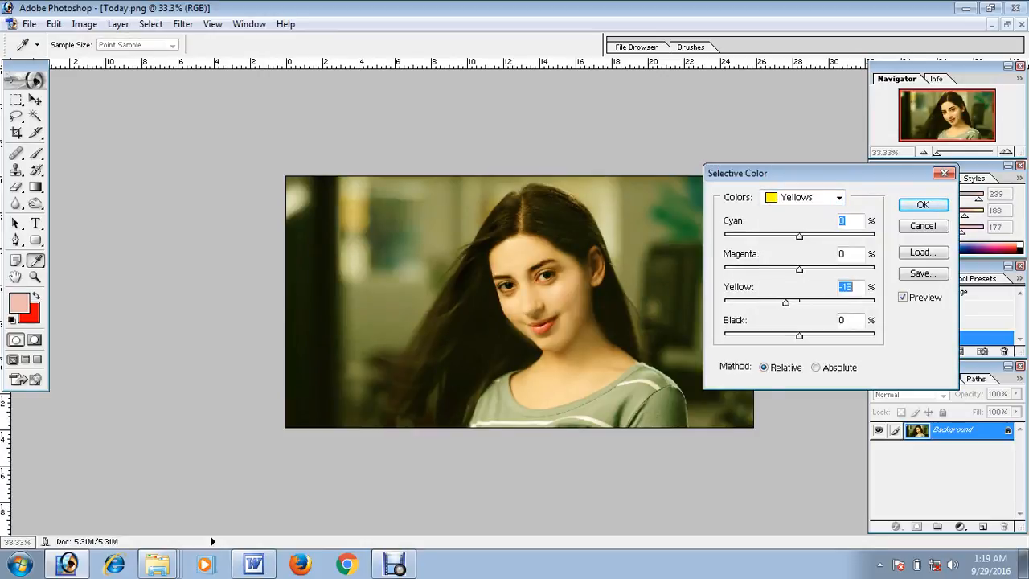
- Adjust the Reds' yellow amount, set Black to +8% for the Blacks, and apply the Selective Color adjustment
click(838, 197)
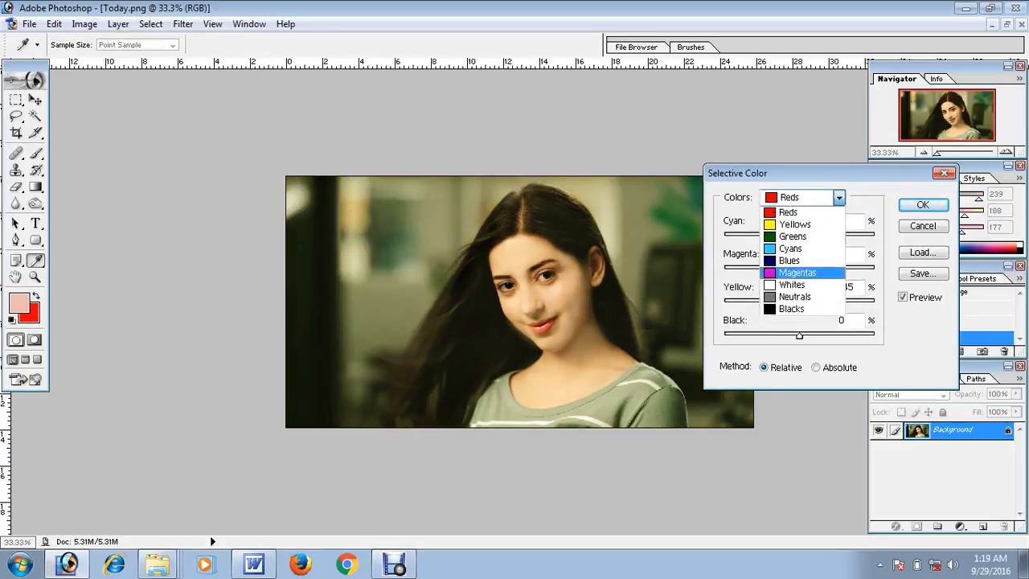
click(783, 305)
drag(799, 335, 804, 336)
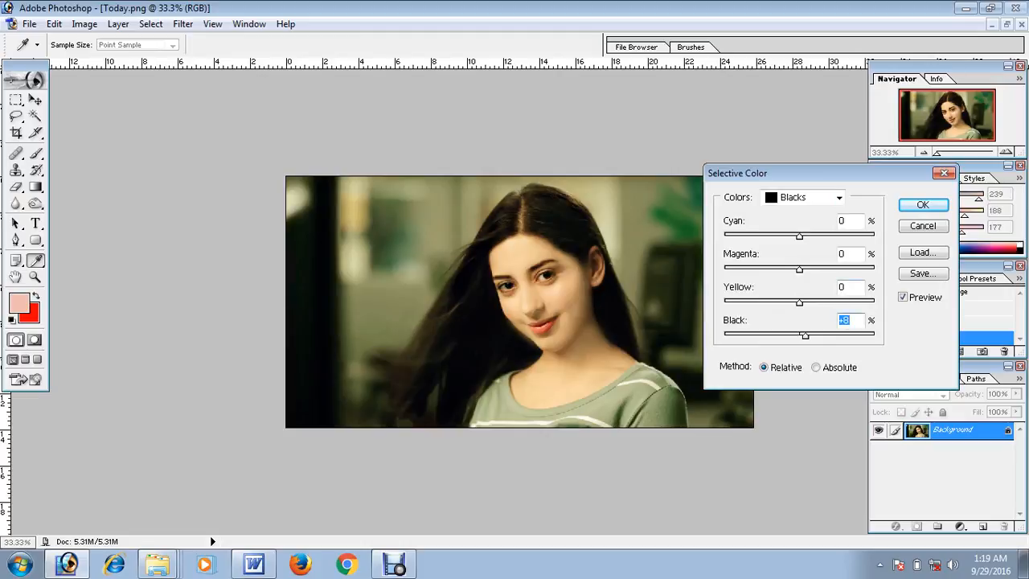
key(Return)
- Inspect the colour-corrected portrait both as a whole and closer around the face
key(ctrl+plus)
key(ctrl+plus)
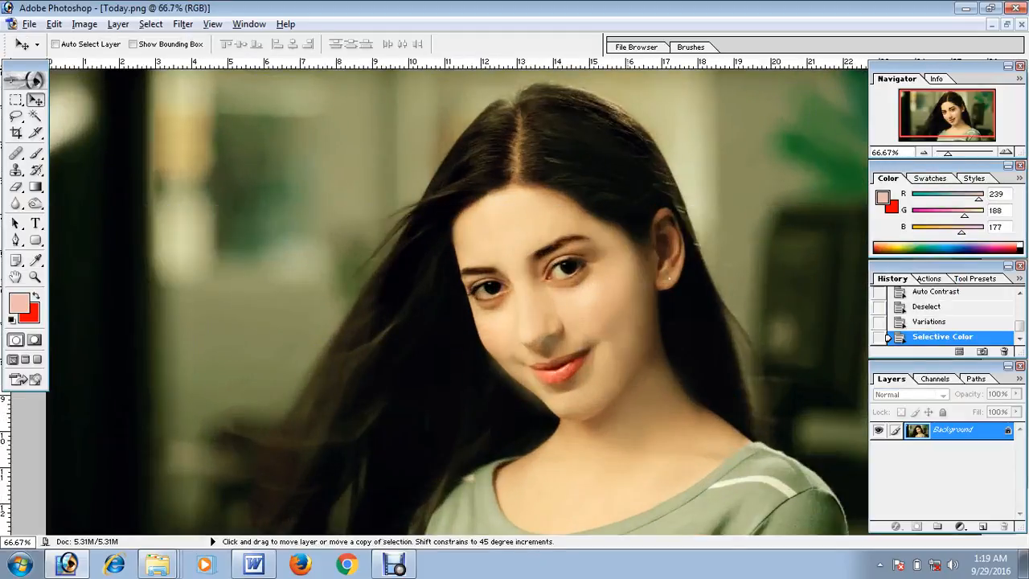
key(ctrl+minus)
key(ctrl+plus)
key(ctrl+minus)
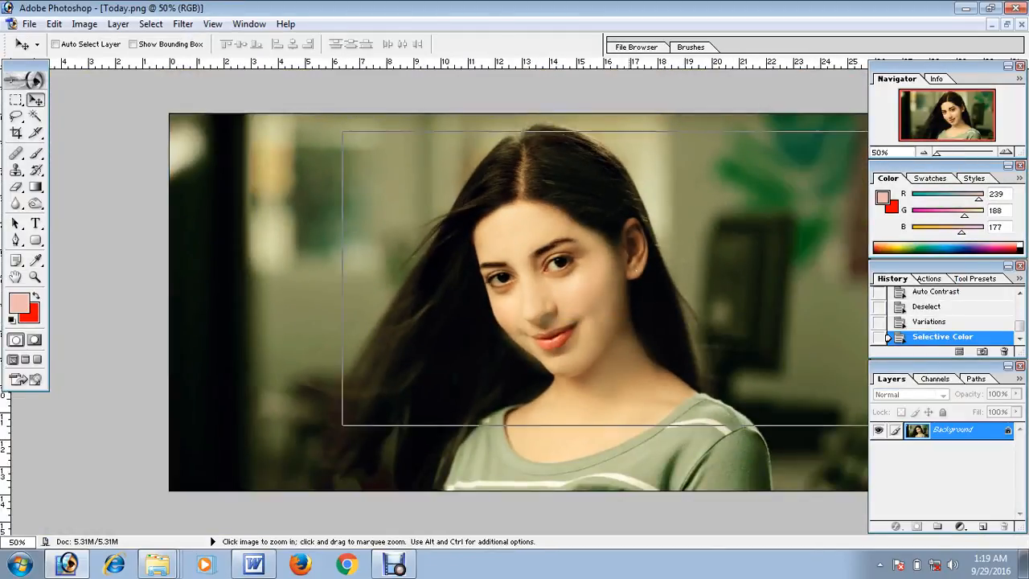
key(ctrl+plus)
key(ctrl+minus)
key(ctrl+minus)
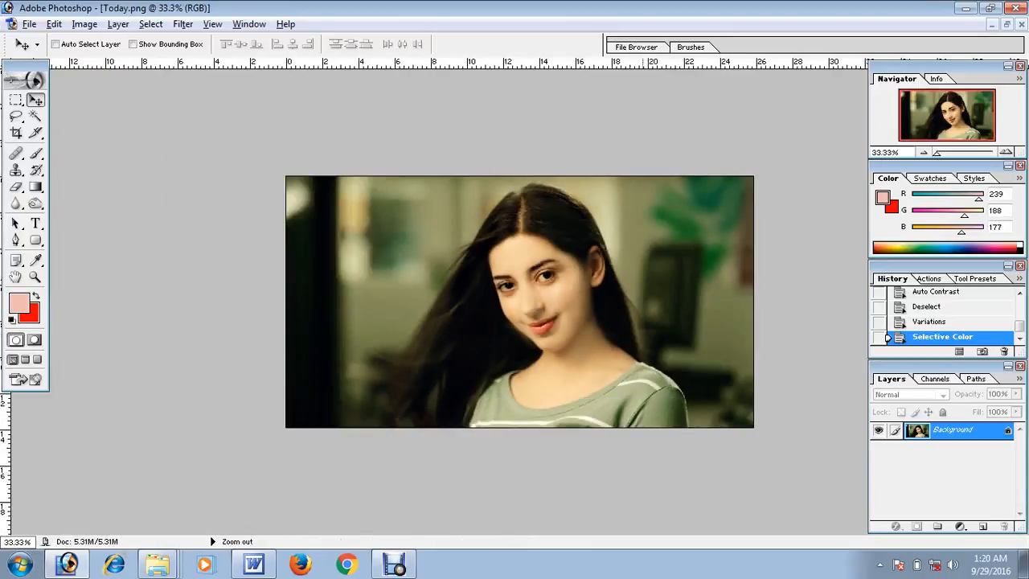
key(ctrl+plus)
key(ctrl+minus)
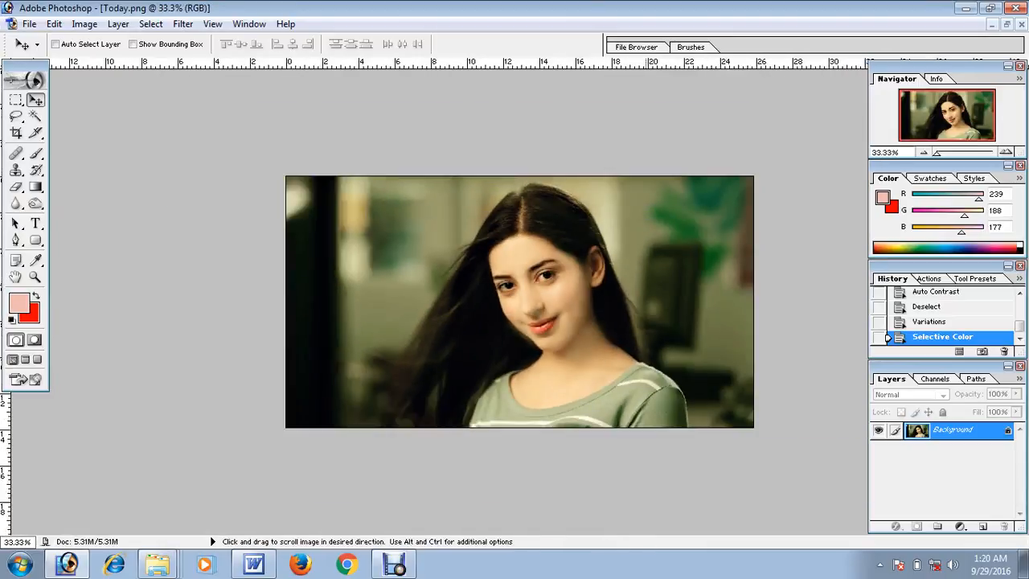
key(ctrl+plus)
key(ctrl+plus)
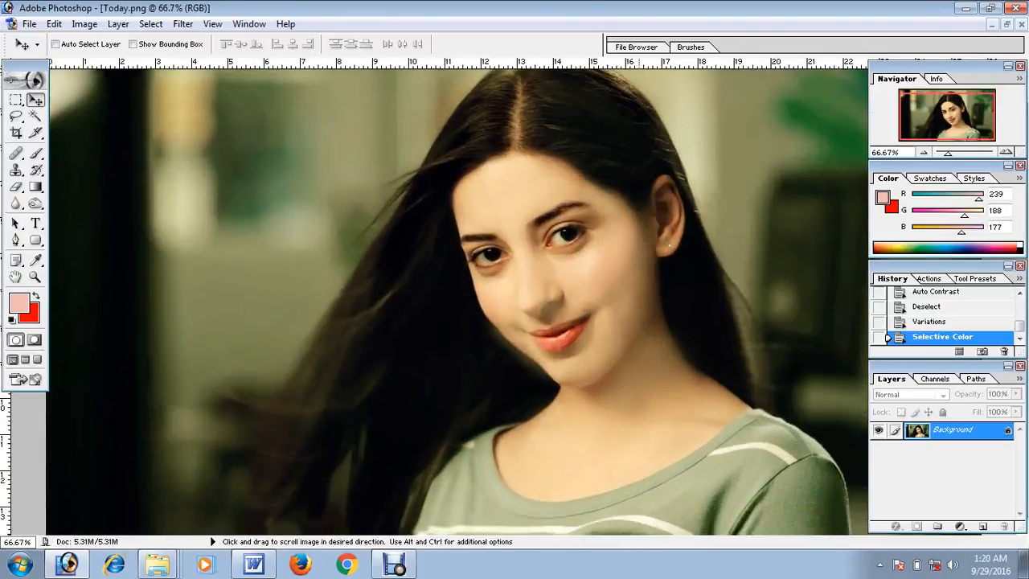
key(ctrl+minus)
key(ctrl+plus)
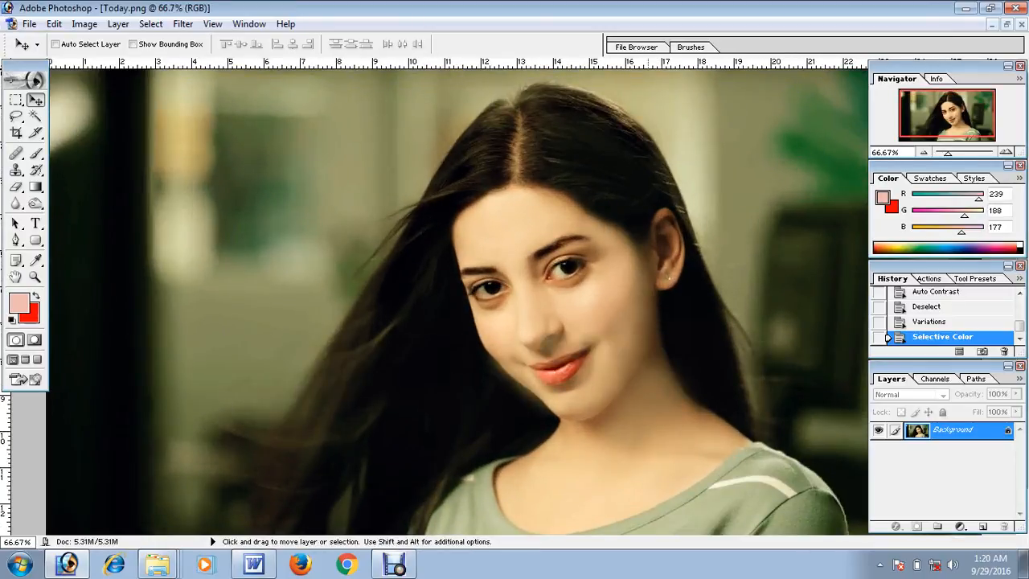
key(ctrl+minus)
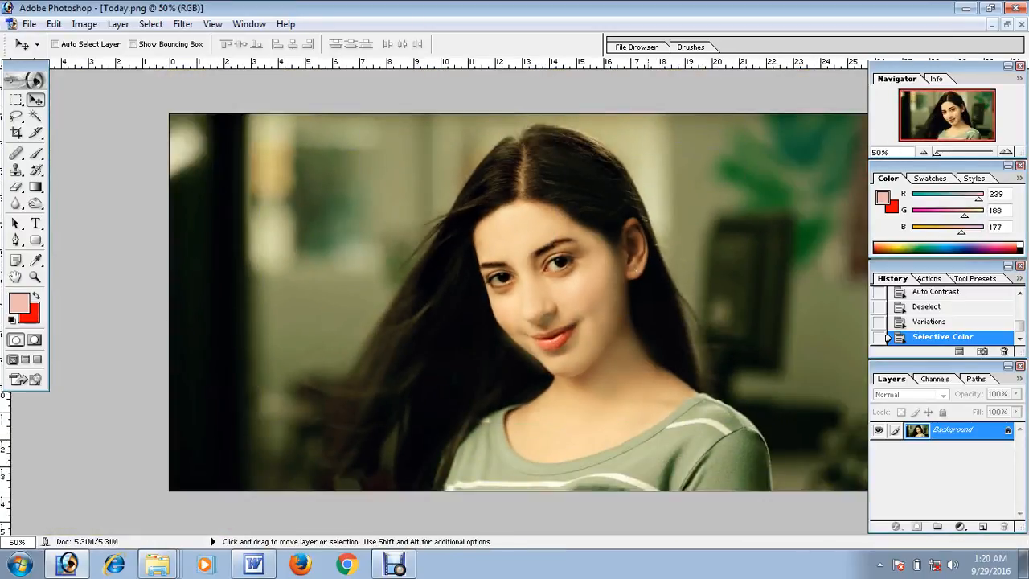